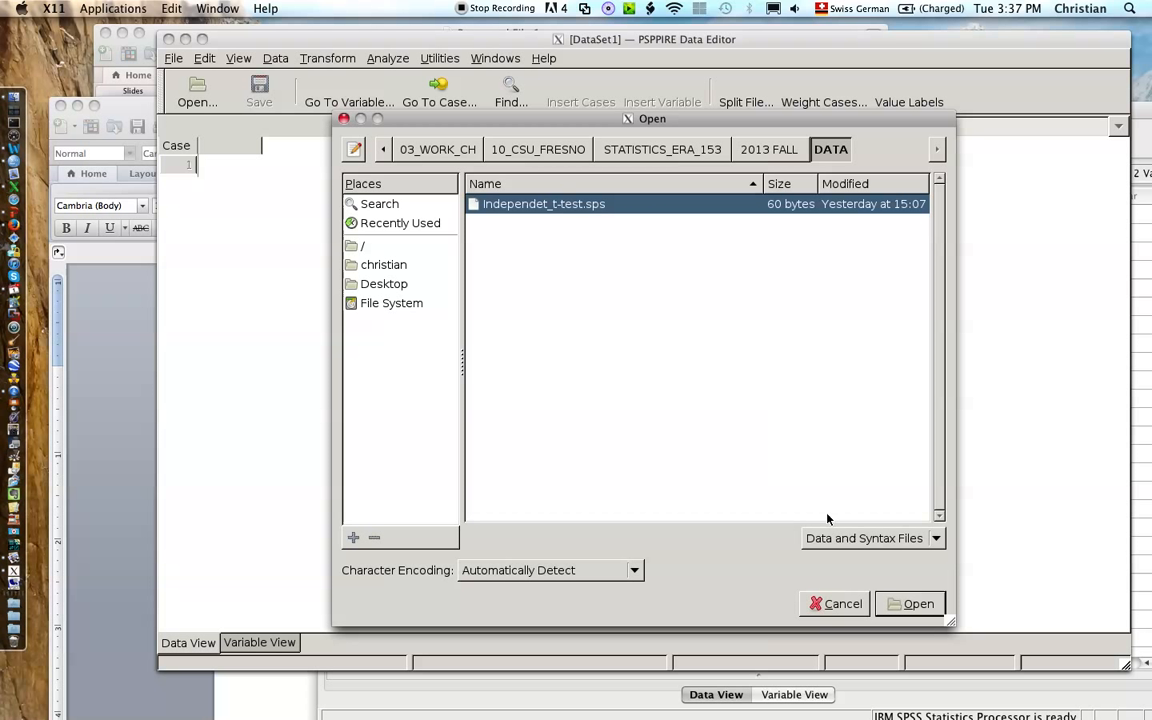
# Step: Show all file types in the DATA folder and open Independent_Samples_Exercise.sav
pyautogui.click(937, 539)
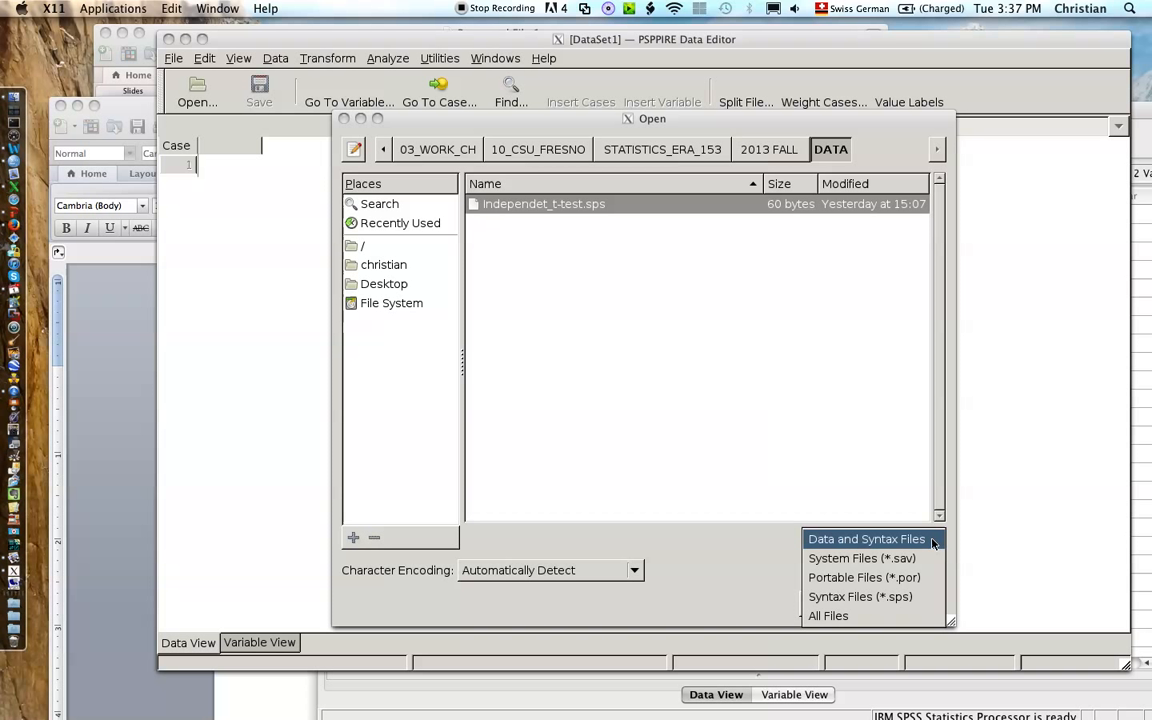
pyautogui.click(897, 489)
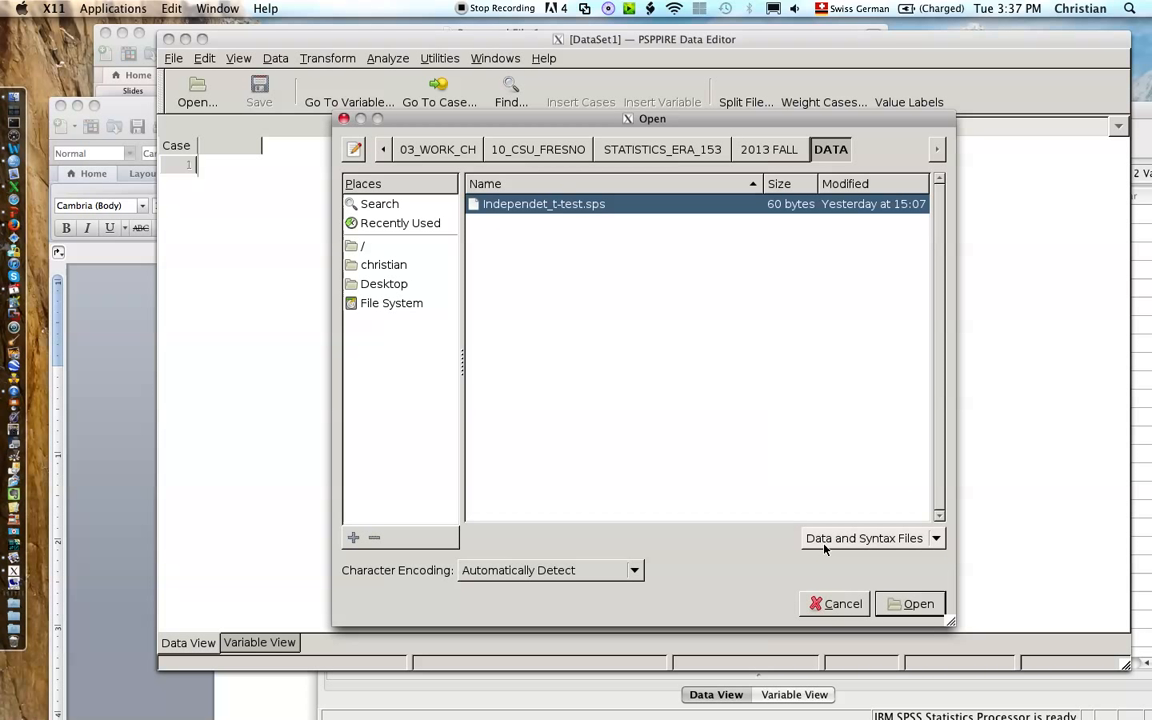
pyautogui.click(942, 538)
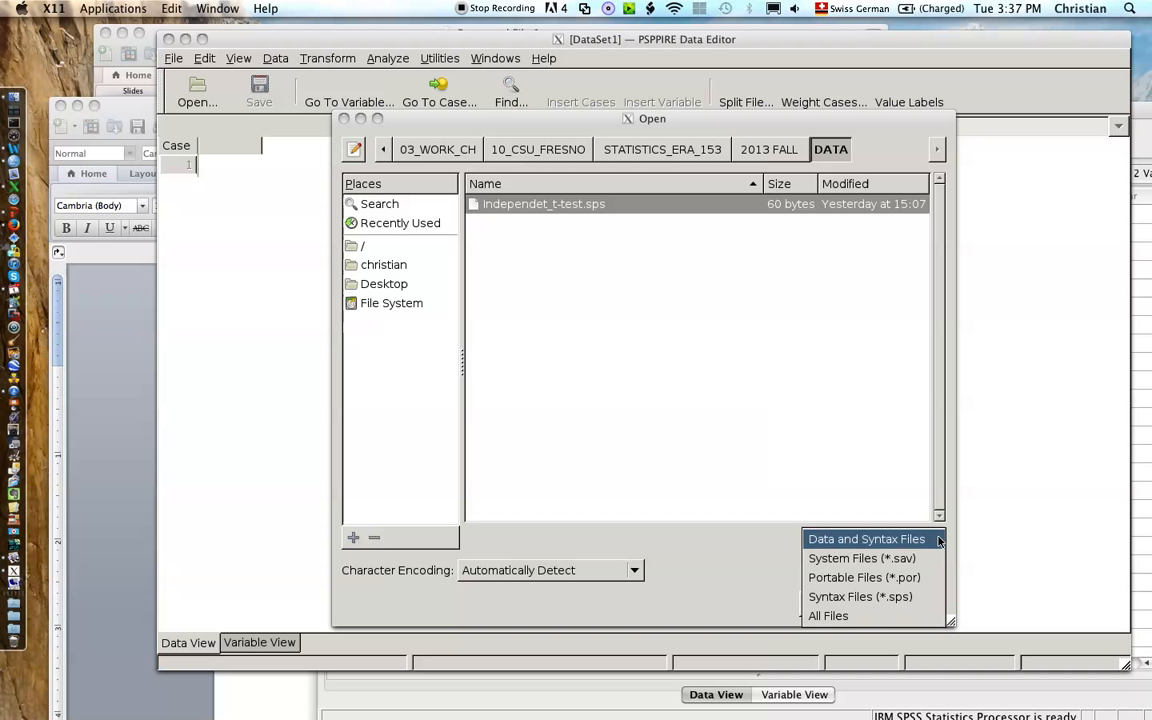
pyautogui.click(831, 616)
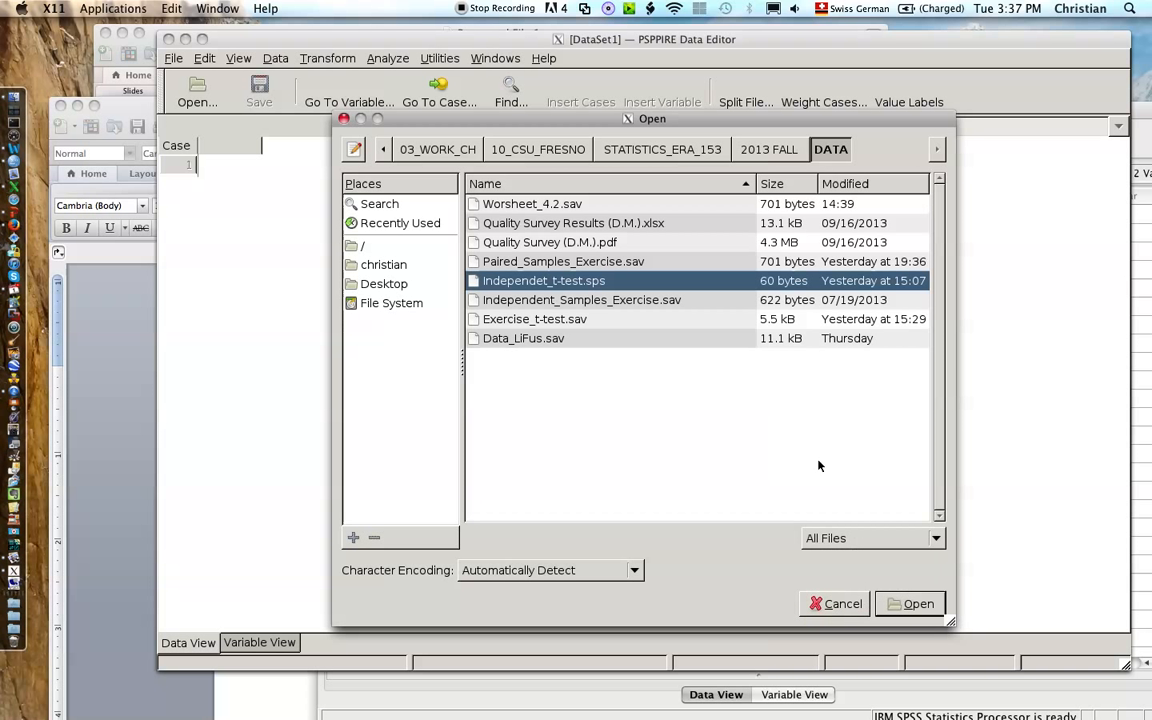
pyautogui.click(589, 301)
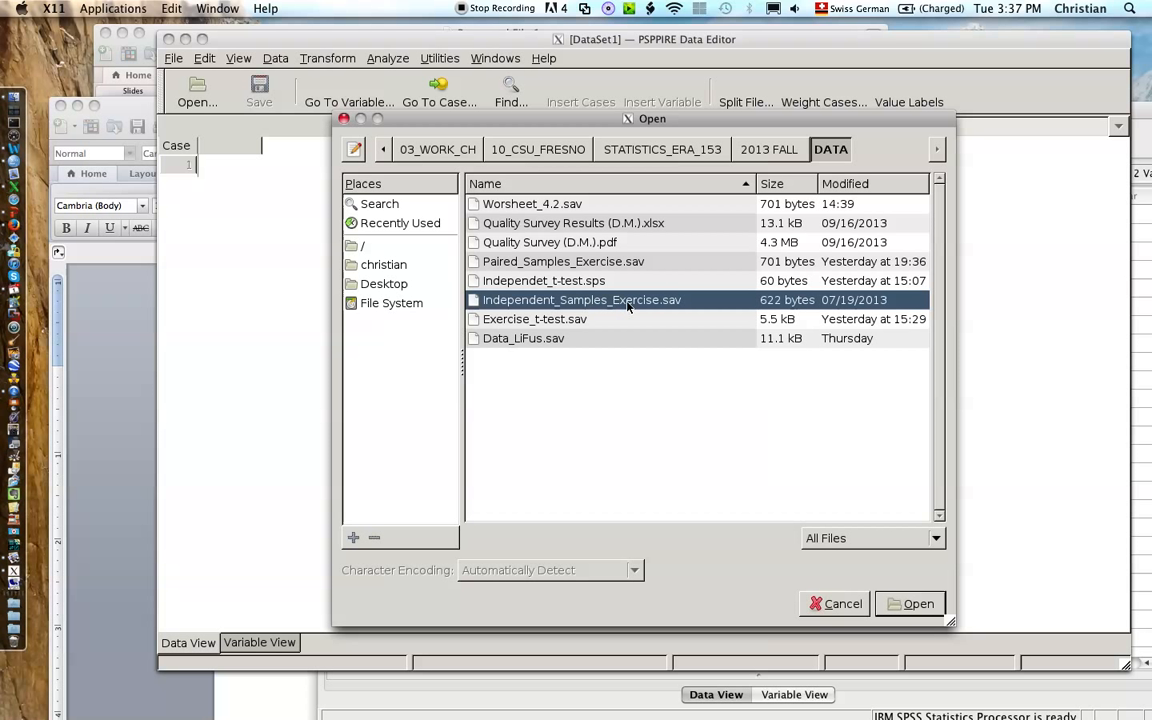
pyautogui.click(912, 604)
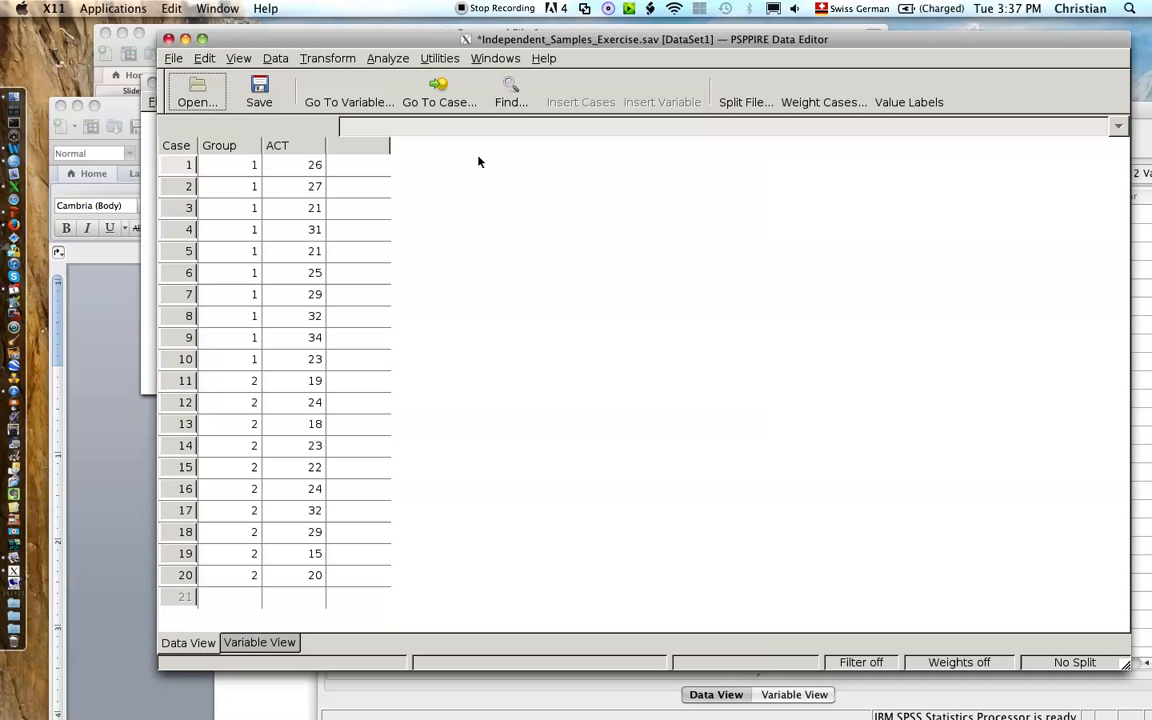
# Step: Examine the Group and ACT variable columns and the case rows 1 to 4
pyautogui.click(250, 146)
pyautogui.click(281, 146)
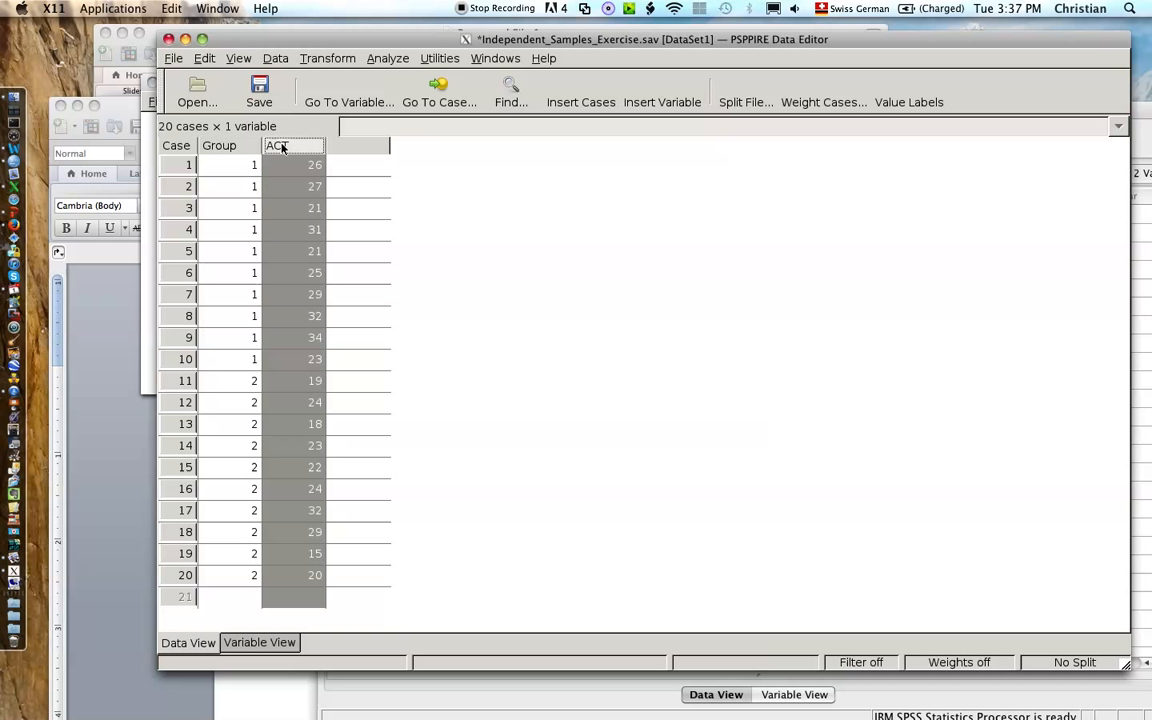
pyautogui.click(215, 146)
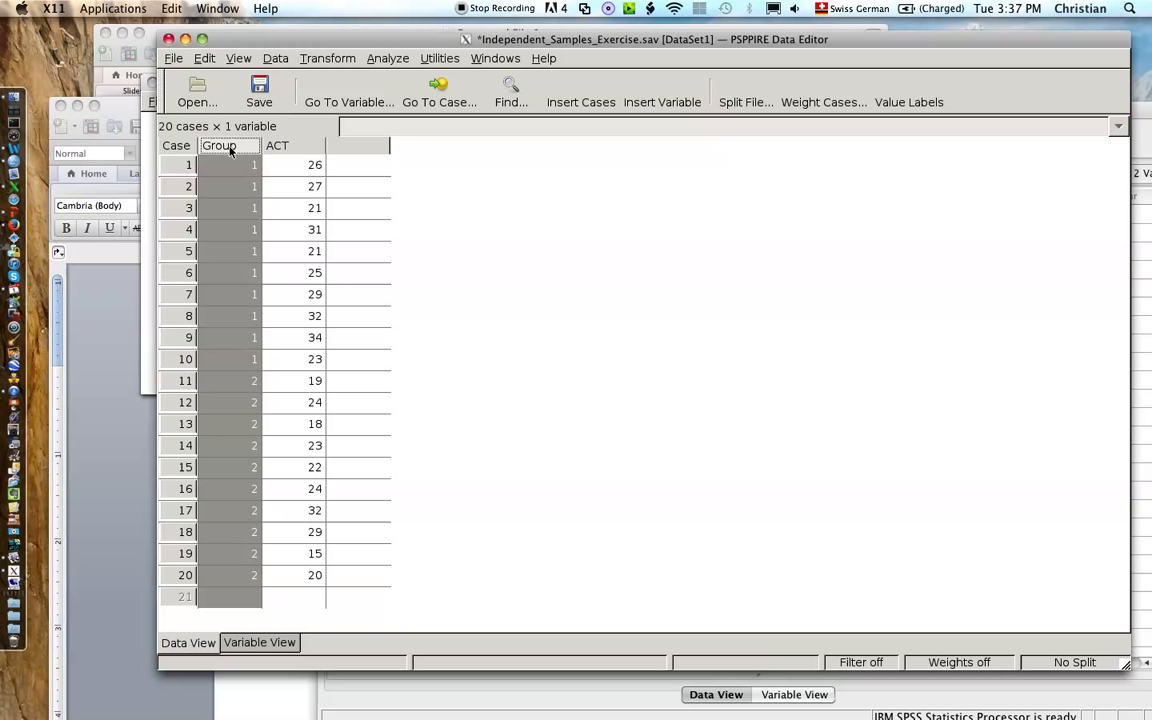
pyautogui.click(181, 168)
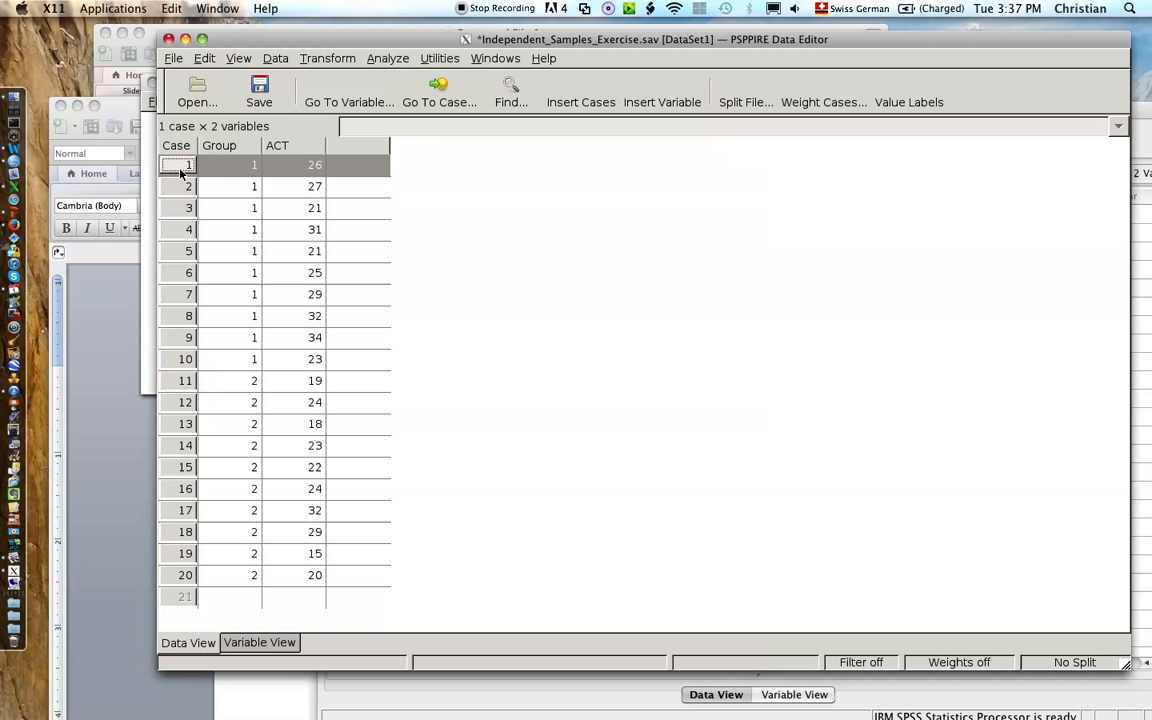
pyautogui.click(174, 186)
pyautogui.click(170, 208)
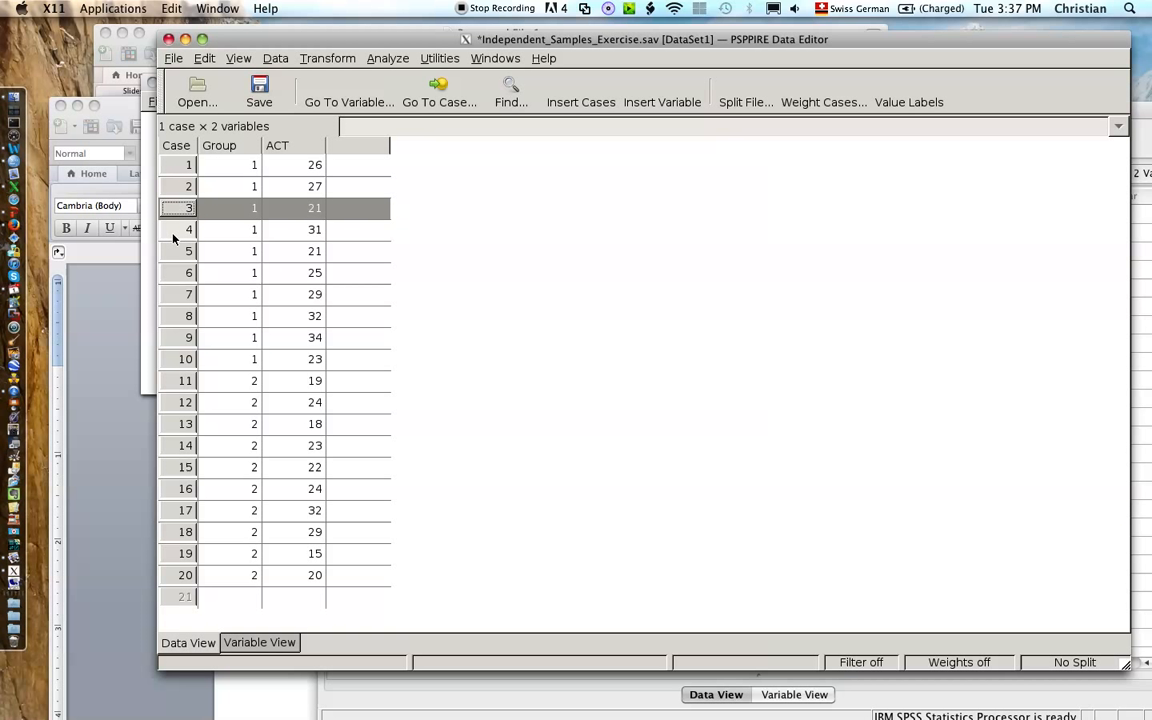
pyautogui.click(174, 230)
# Step: Examine how each of the first three rows represents one individual case
pyautogui.click(196, 165)
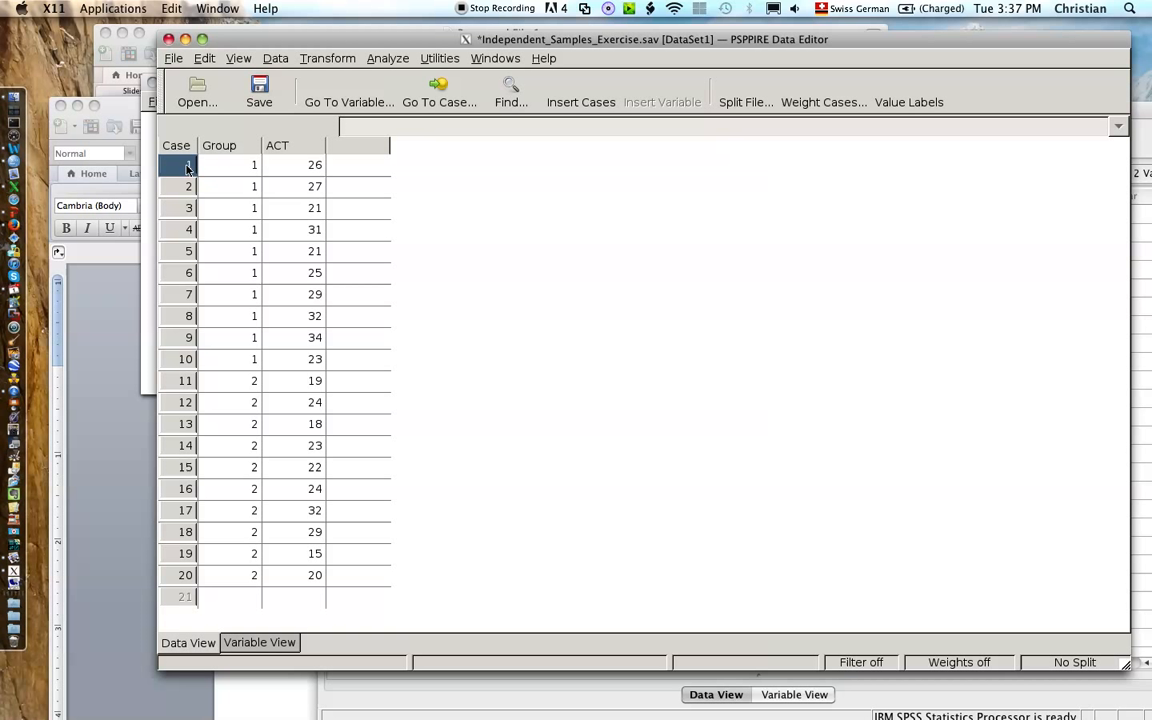
pyautogui.click(187, 168)
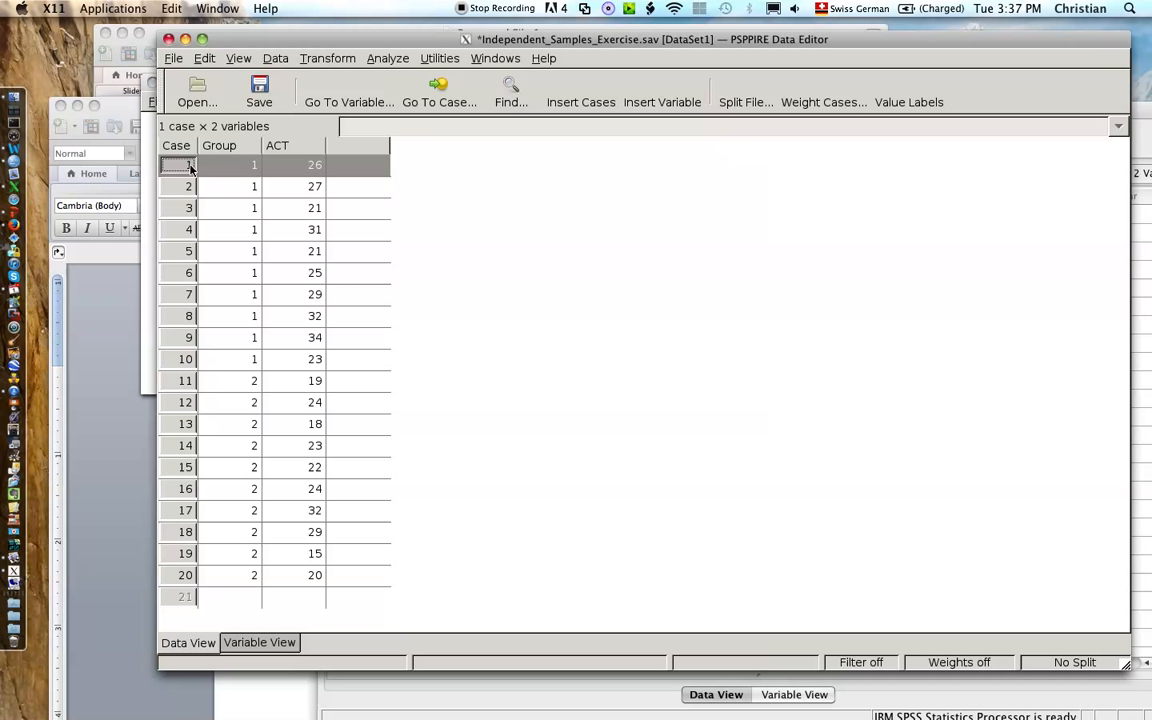
pyautogui.click(182, 192)
pyautogui.click(184, 208)
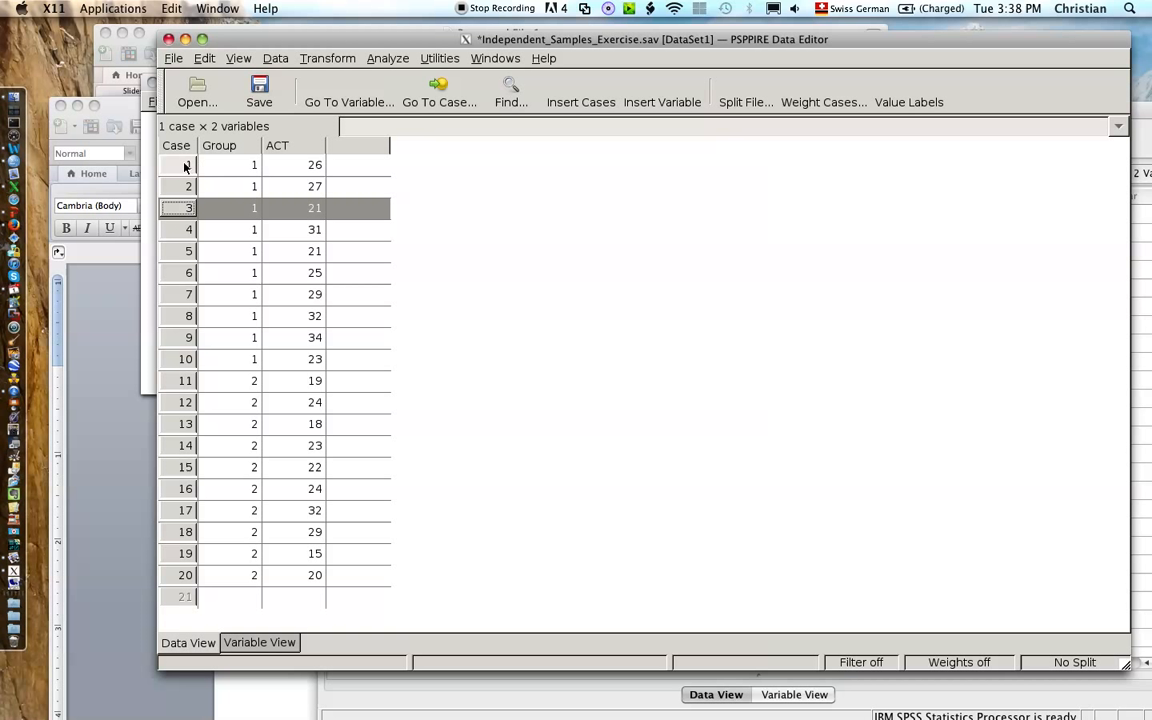
pyautogui.click(185, 168)
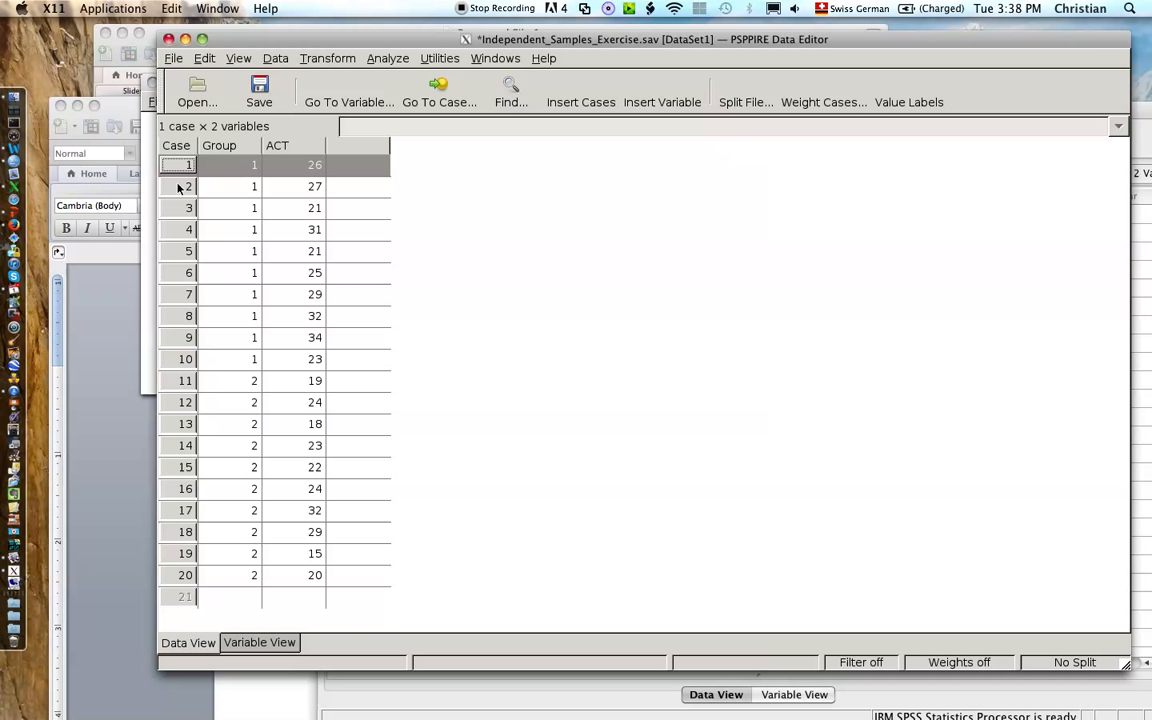
pyautogui.click(177, 187)
pyautogui.click(173, 206)
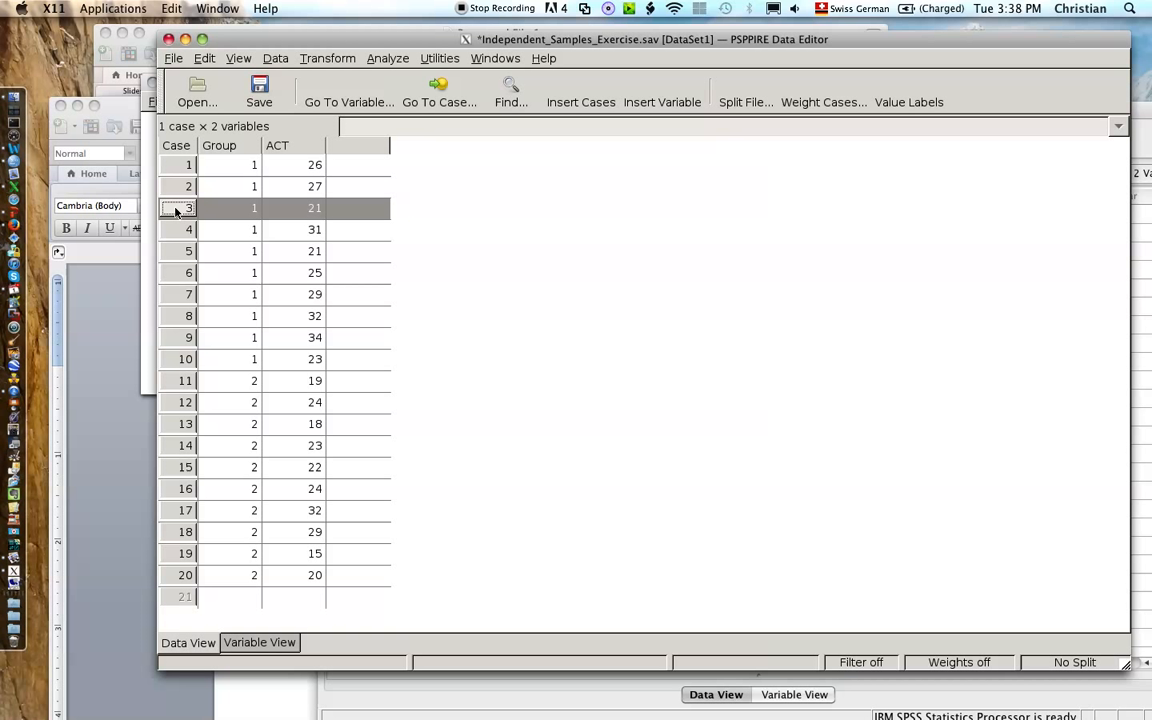
pyautogui.click(182, 165)
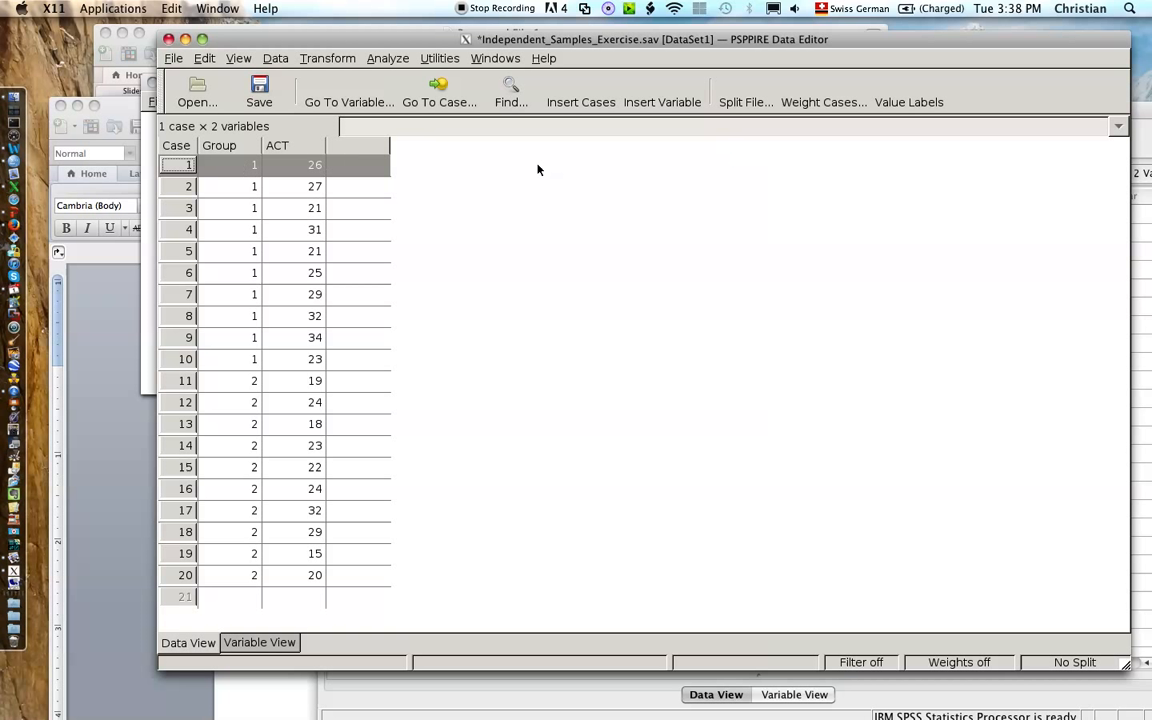
# Step: Inspect the Group and ACT cells of case 1 and the ACT cell of case 2
pyautogui.click(245, 167)
pyautogui.click(303, 165)
pyautogui.click(349, 167)
pyautogui.click(349, 167)
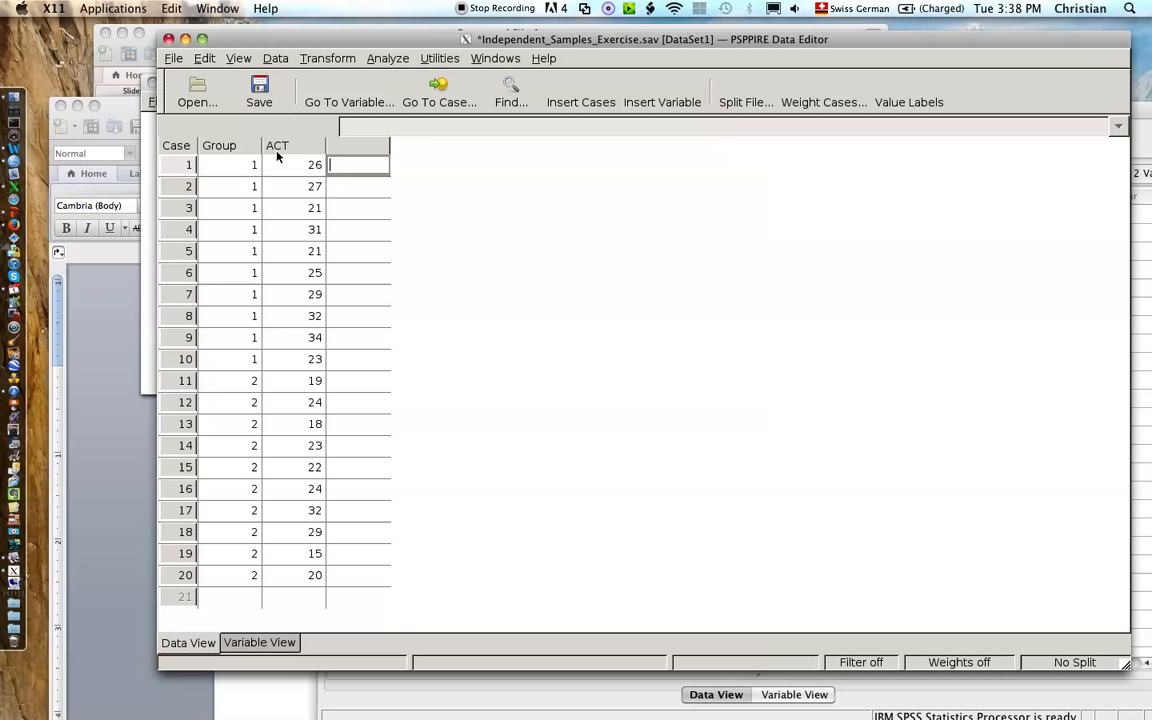
pyautogui.click(187, 167)
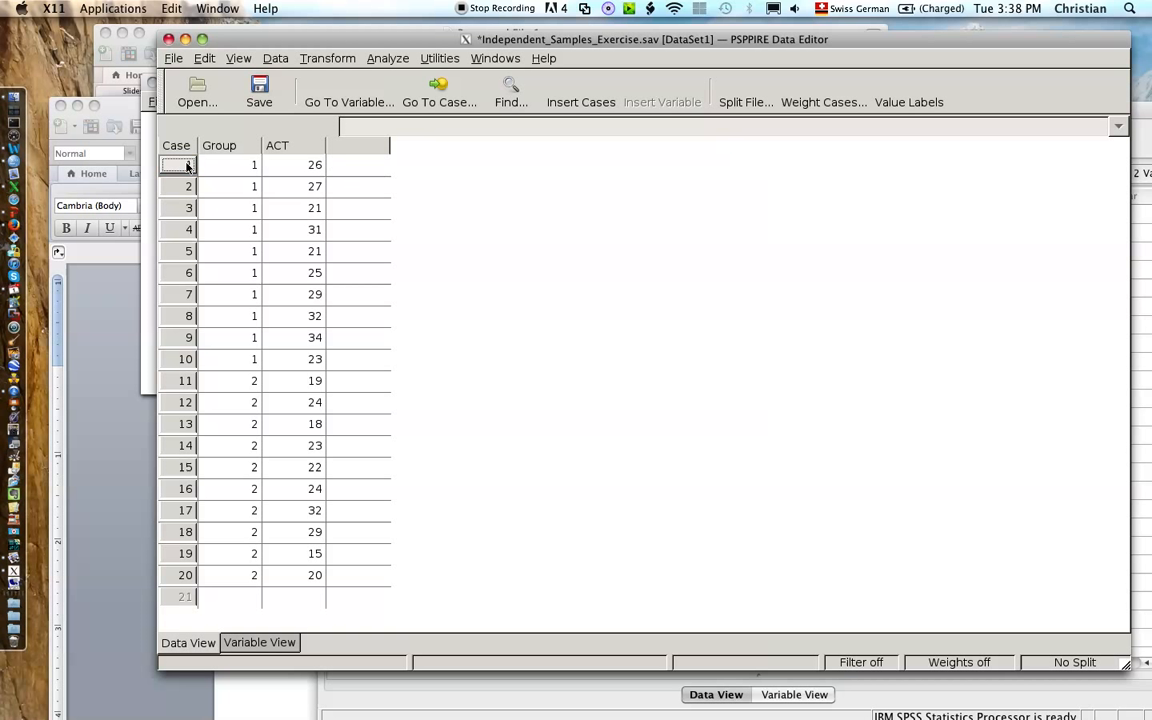
pyautogui.click(244, 167)
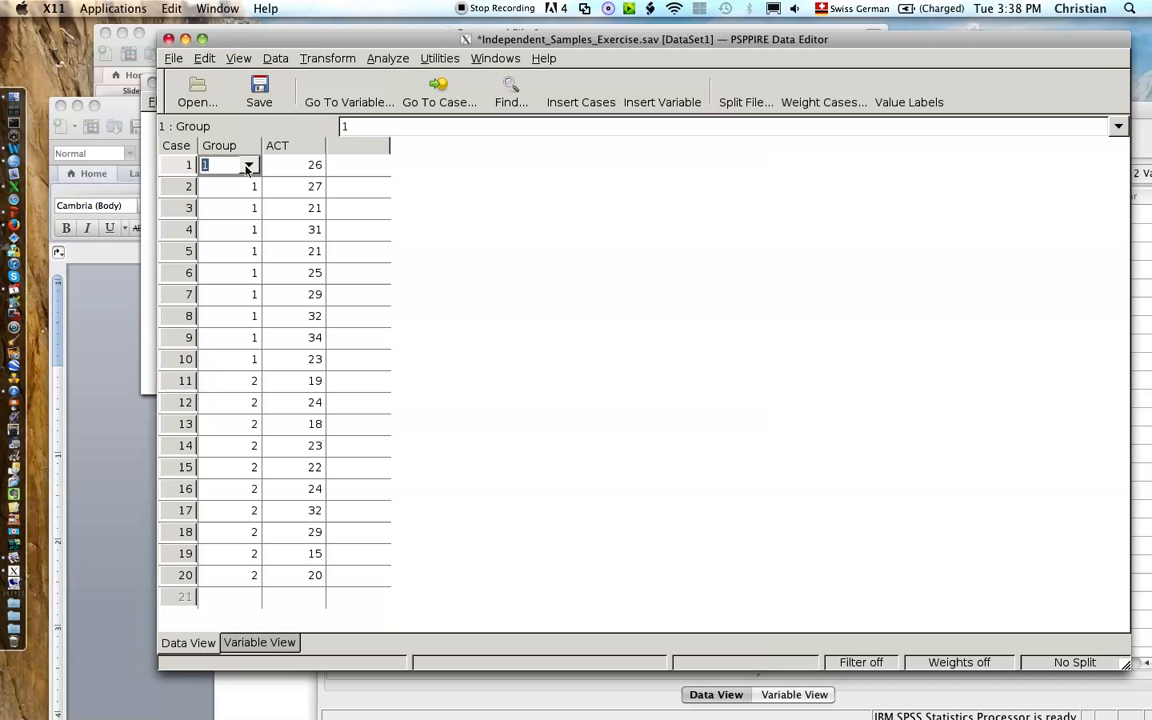
pyautogui.click(296, 170)
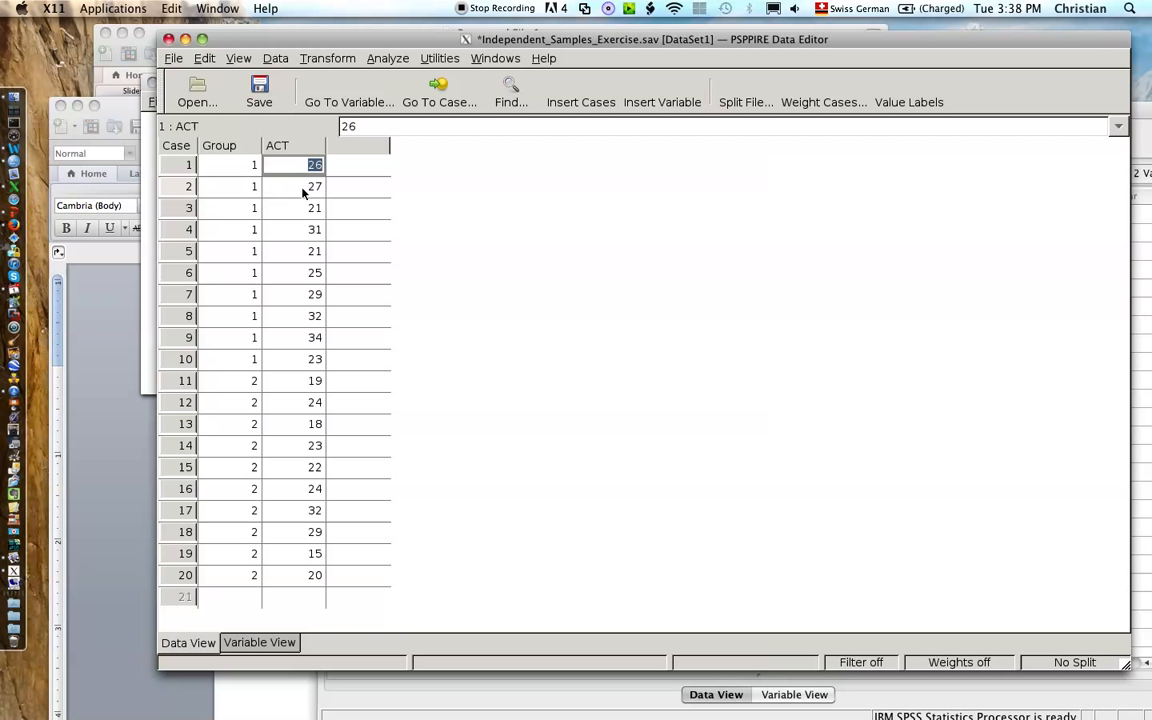
pyautogui.click(310, 186)
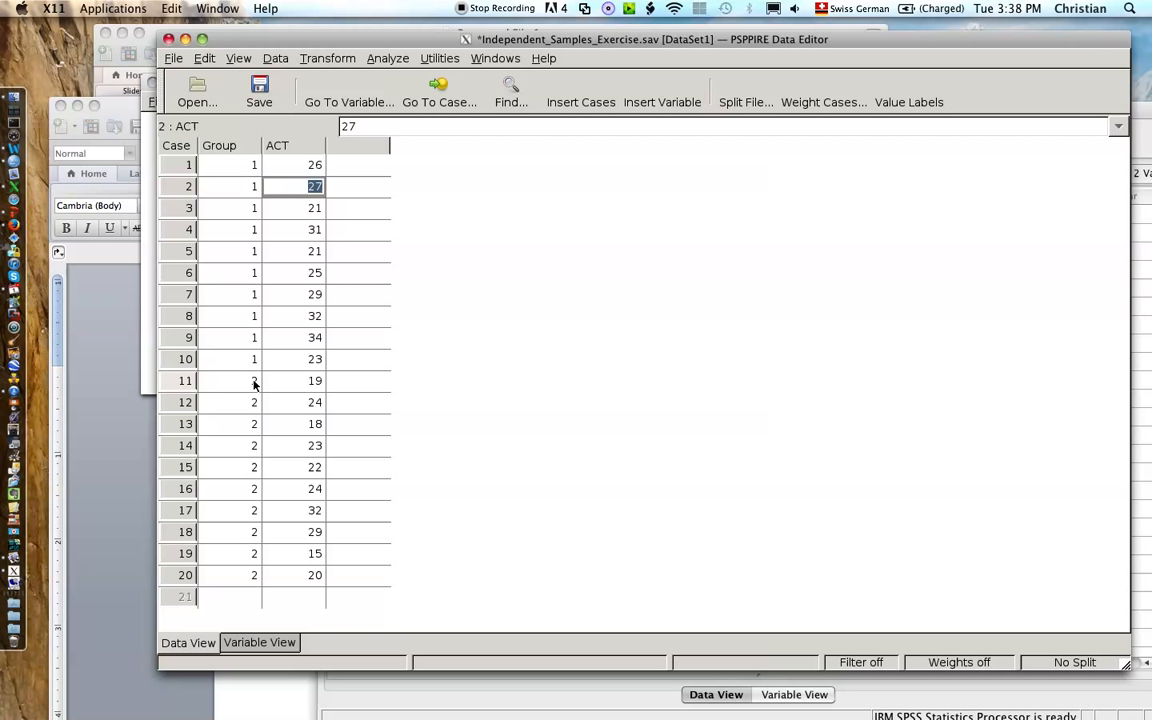
# Step: Inspect case 11's Group and ACT cells and highlight the data block of cases 11 to 20
pyautogui.click(181, 381)
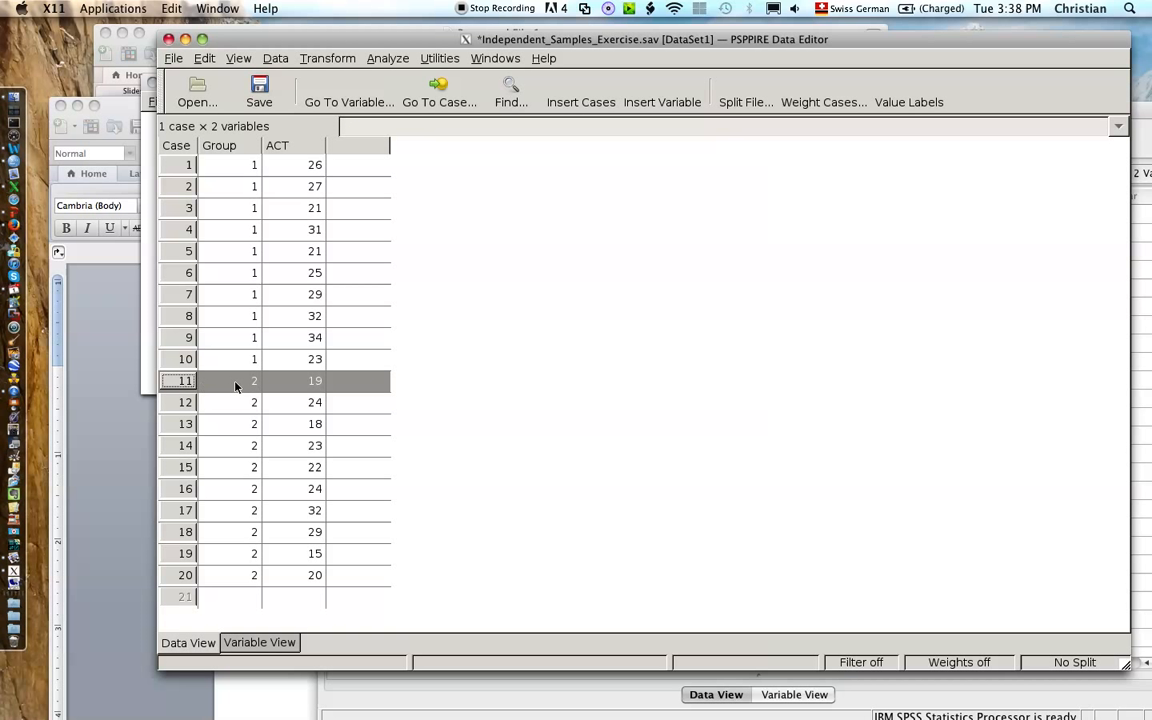
pyautogui.click(237, 381)
pyautogui.click(285, 381)
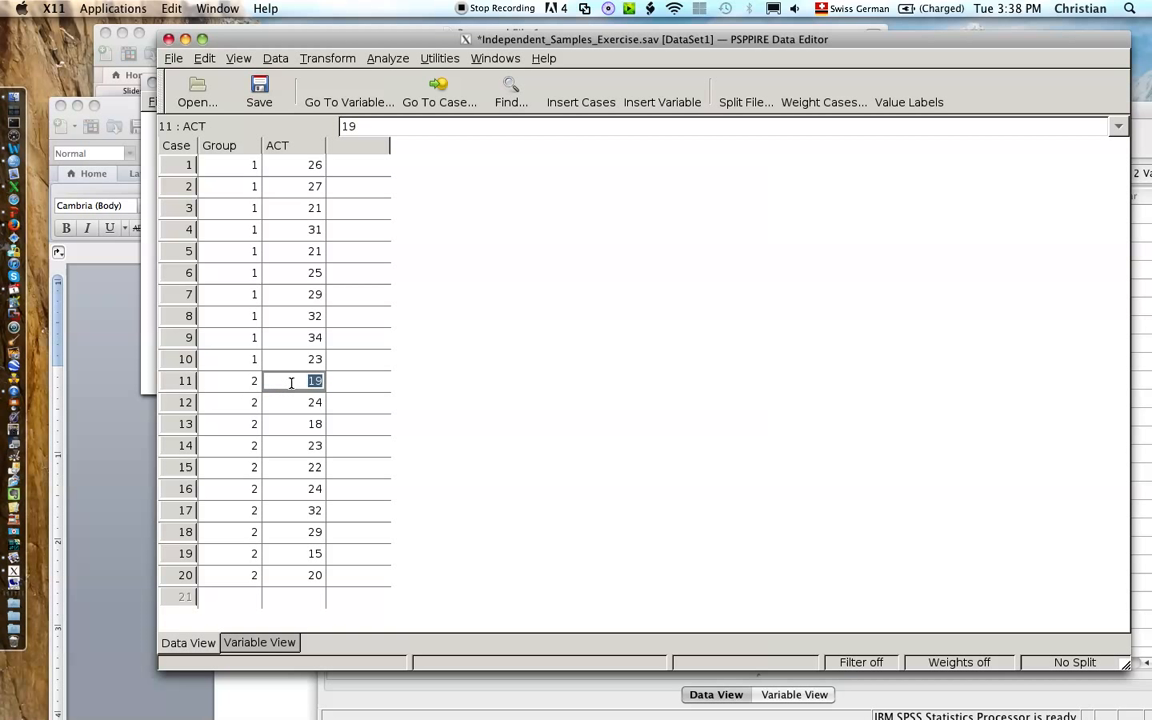
pyautogui.moveTo(232, 163); pyautogui.dragTo(297, 578)
pyautogui.click(270, 359)
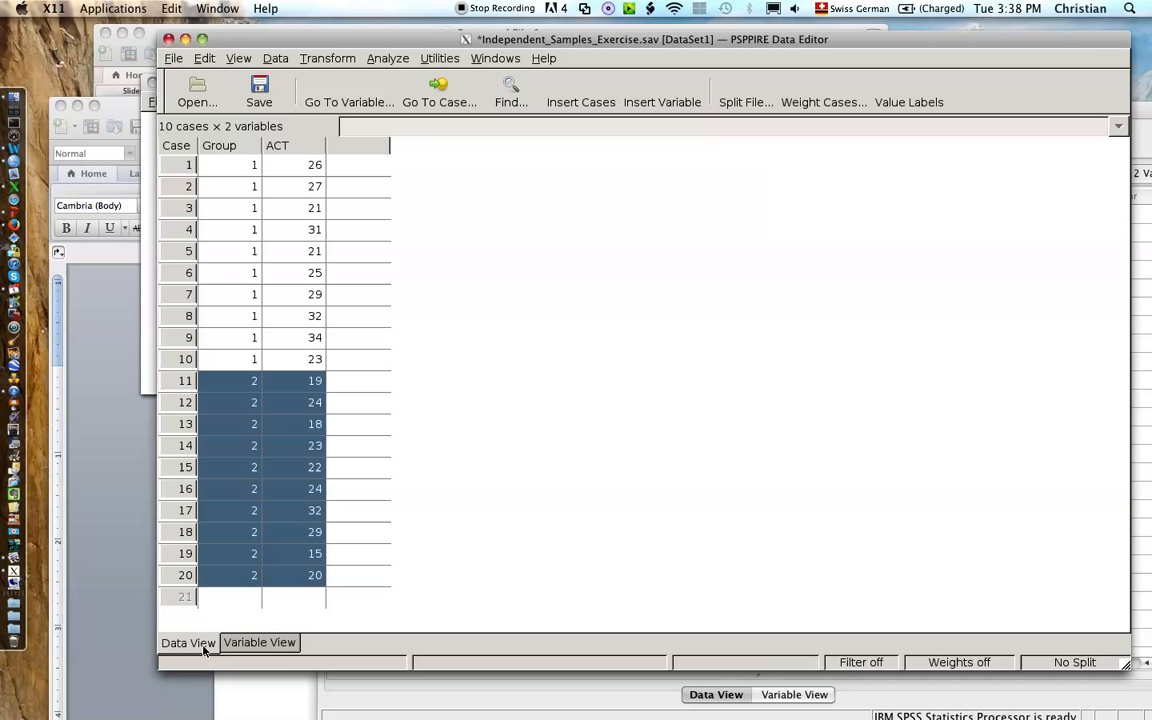
# Step: Review the variable definitions in Variable View and compare them with the Group column in Data View
pyautogui.click(261, 645)
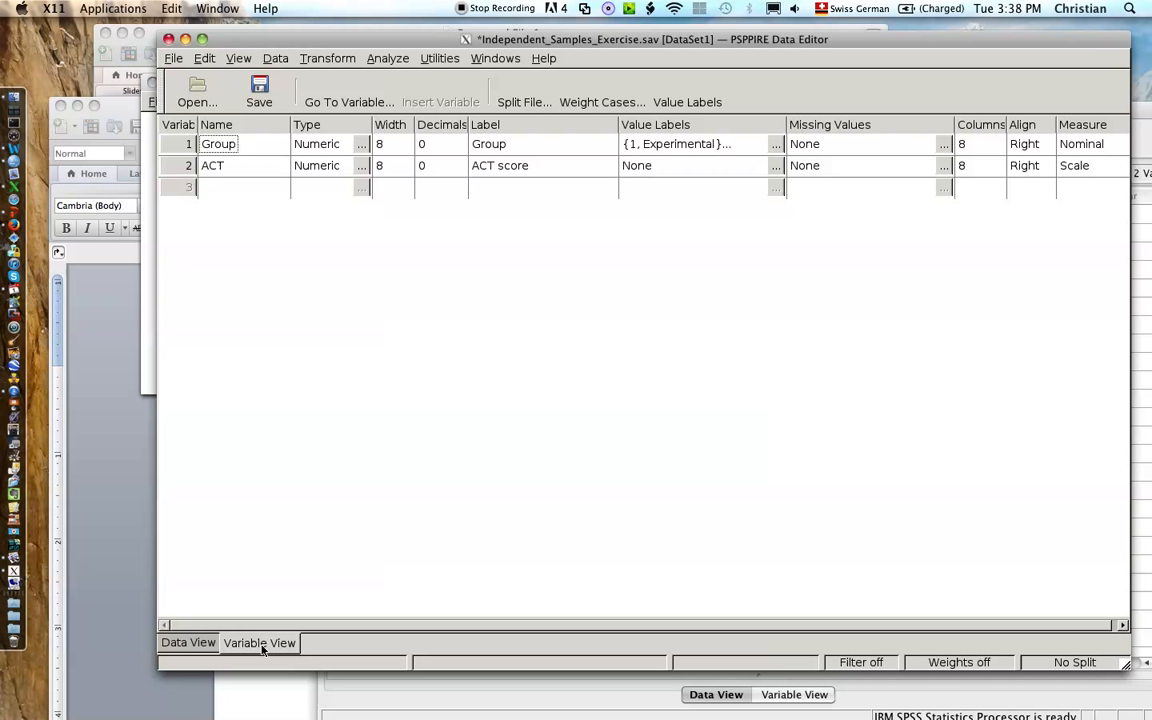
pyautogui.click(176, 124)
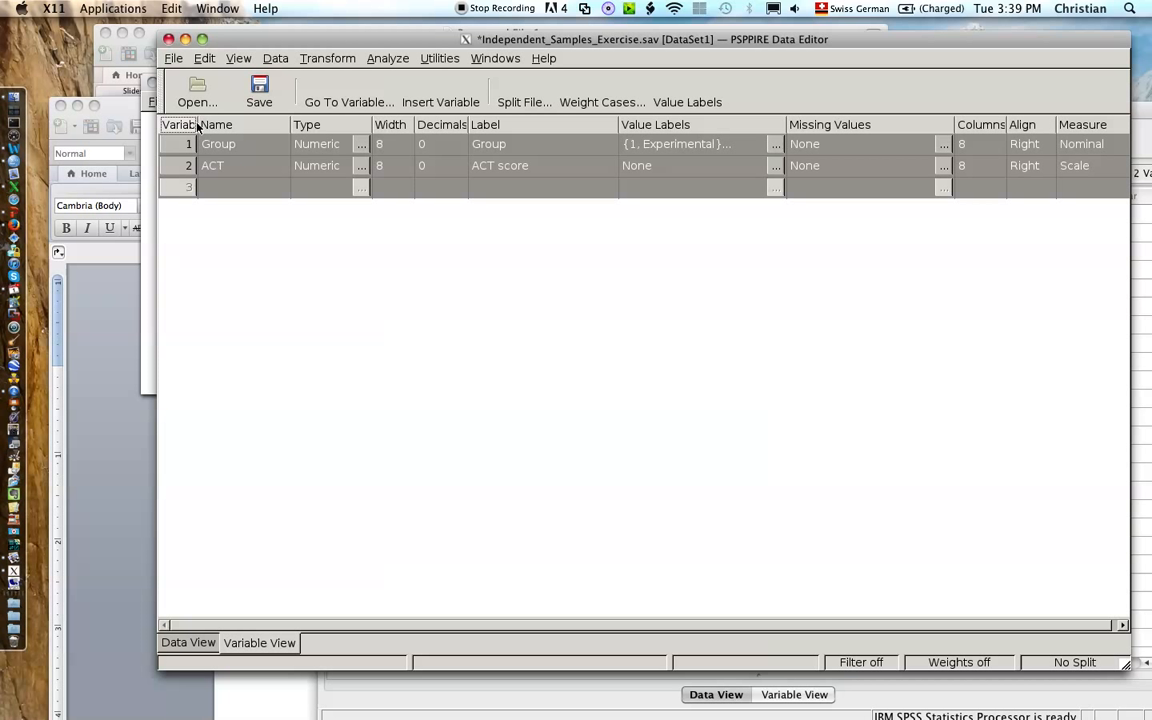
pyautogui.click(177, 145)
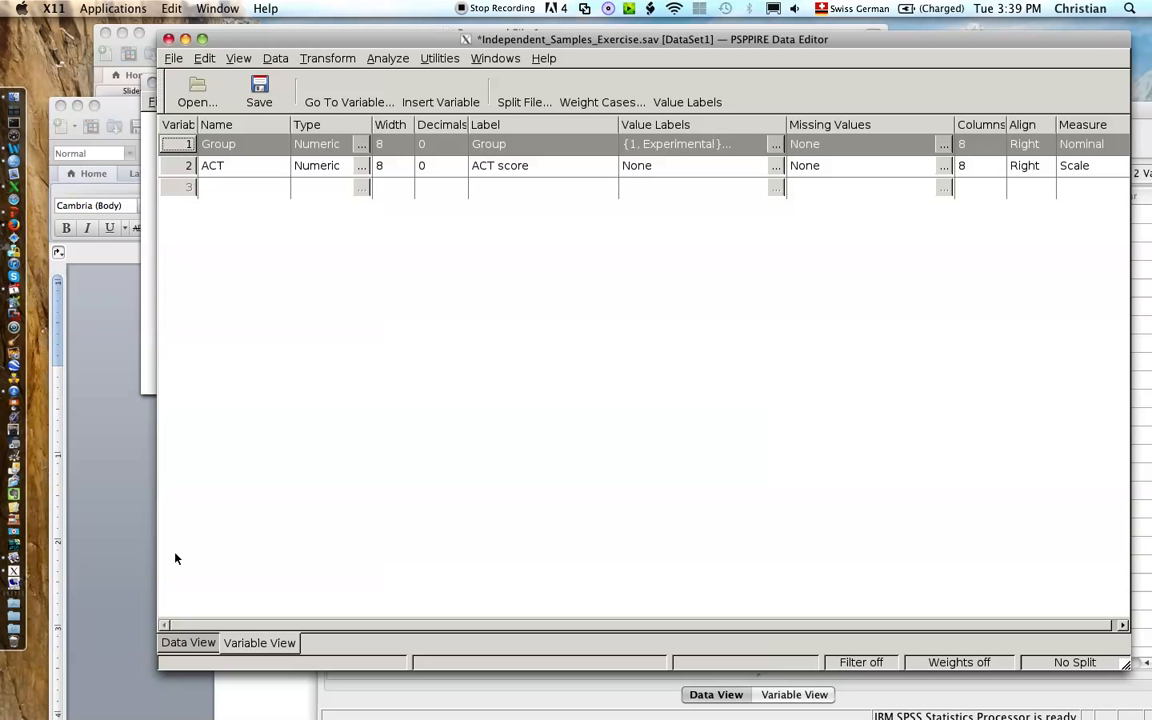
pyautogui.click(187, 644)
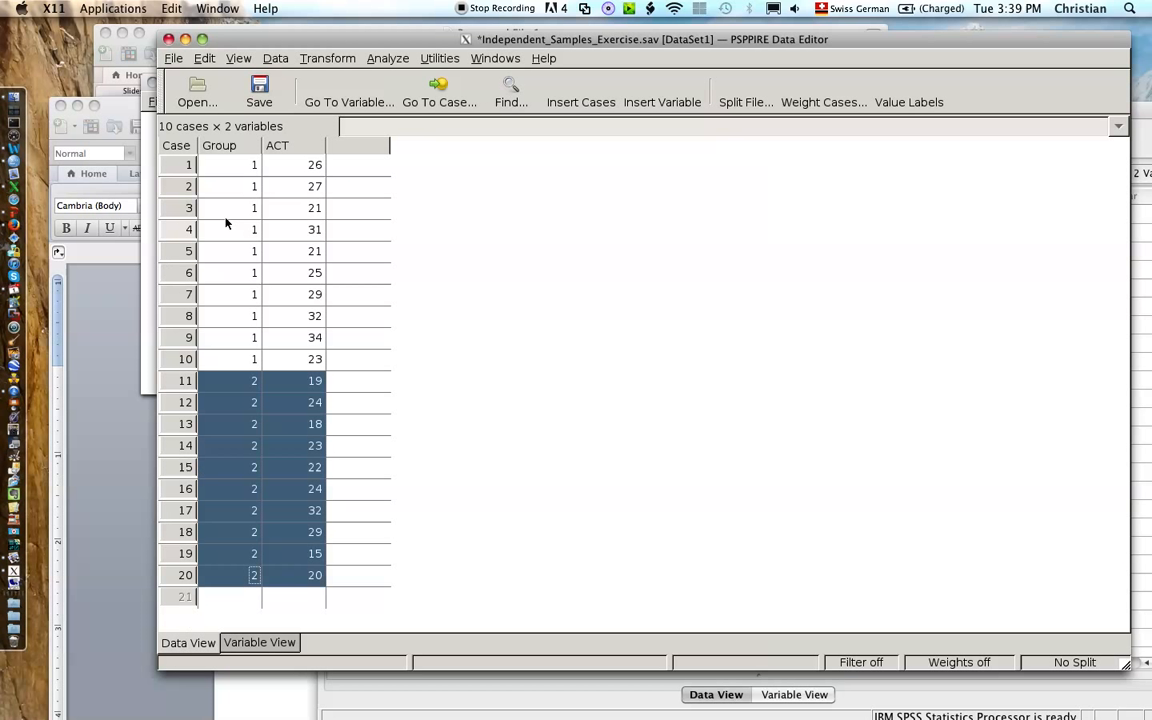
pyautogui.click(240, 146)
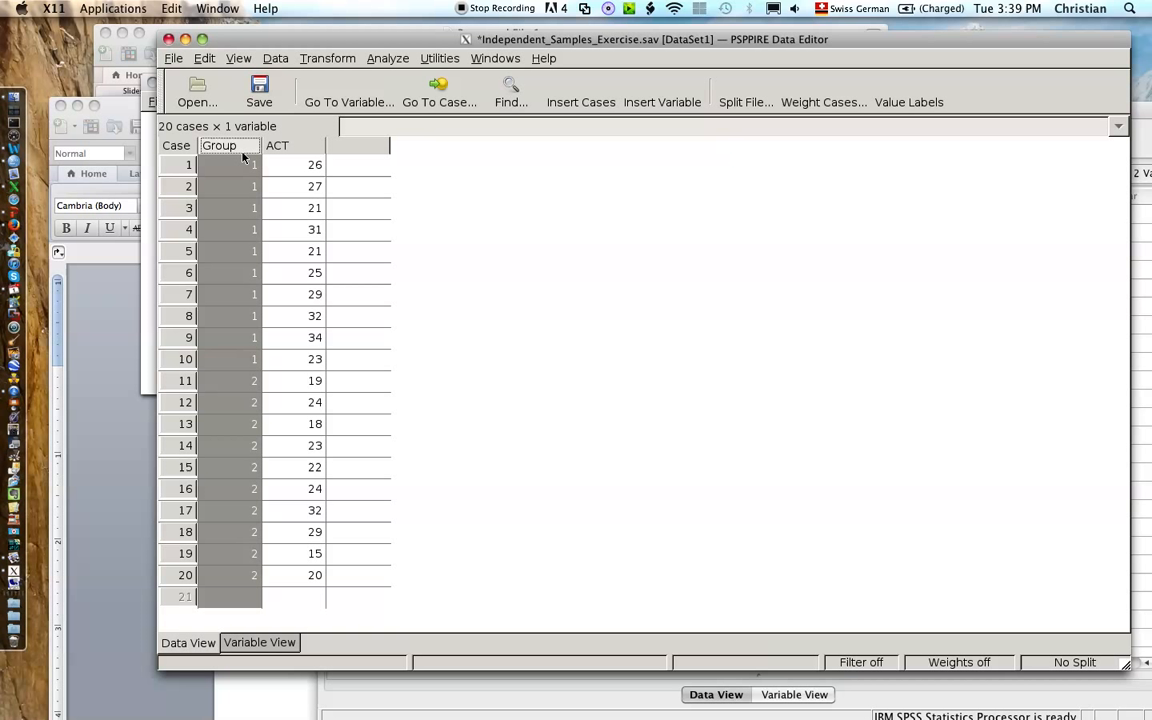
# Step: Review the Group variable's name and type options in Variable View, keeping the type Numeric
pyautogui.click(272, 644)
pyautogui.click(245, 146)
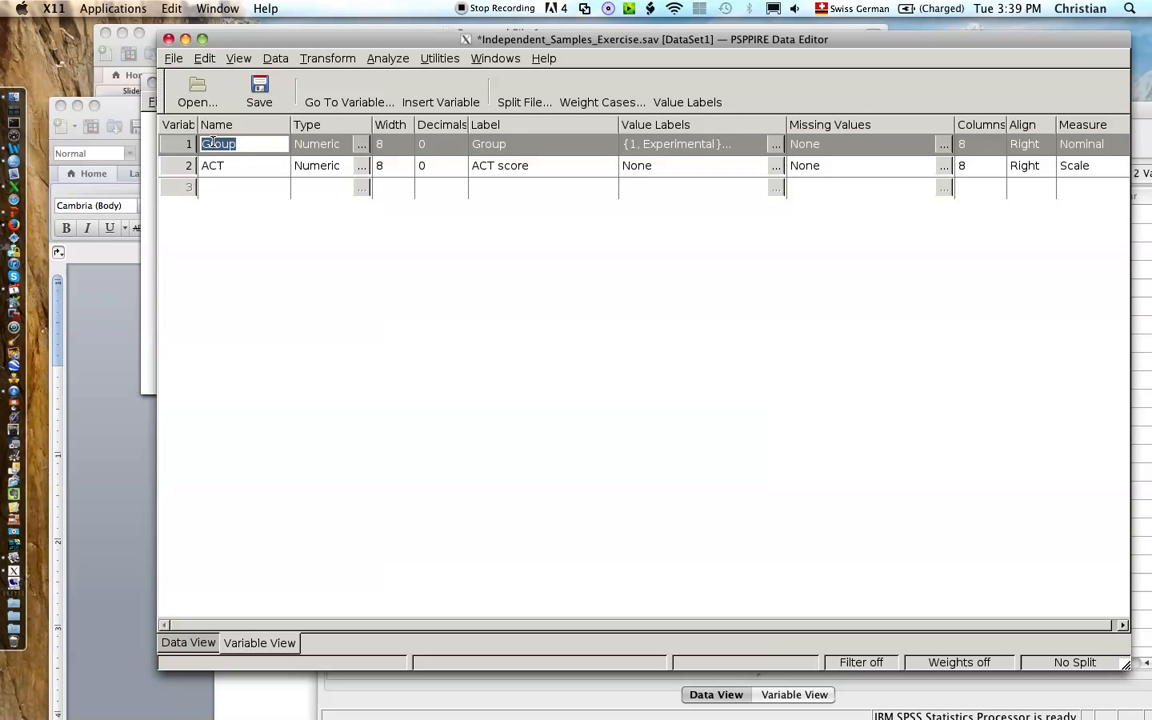
pyautogui.click(359, 144)
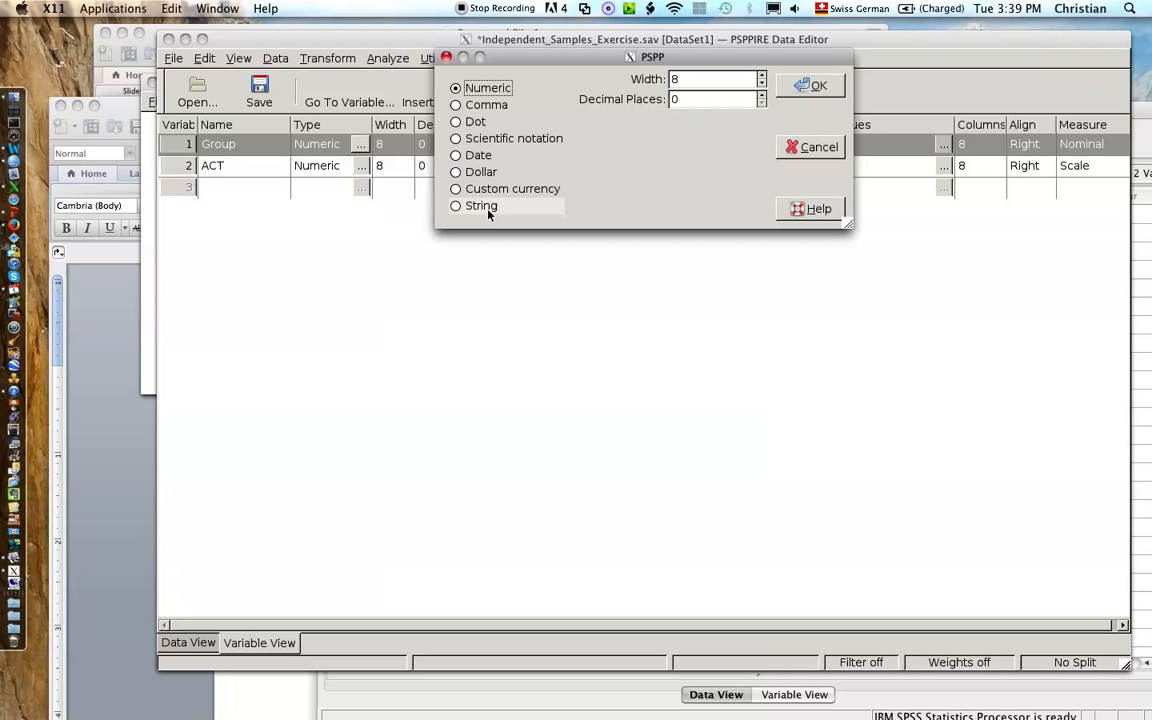
pyautogui.click(813, 86)
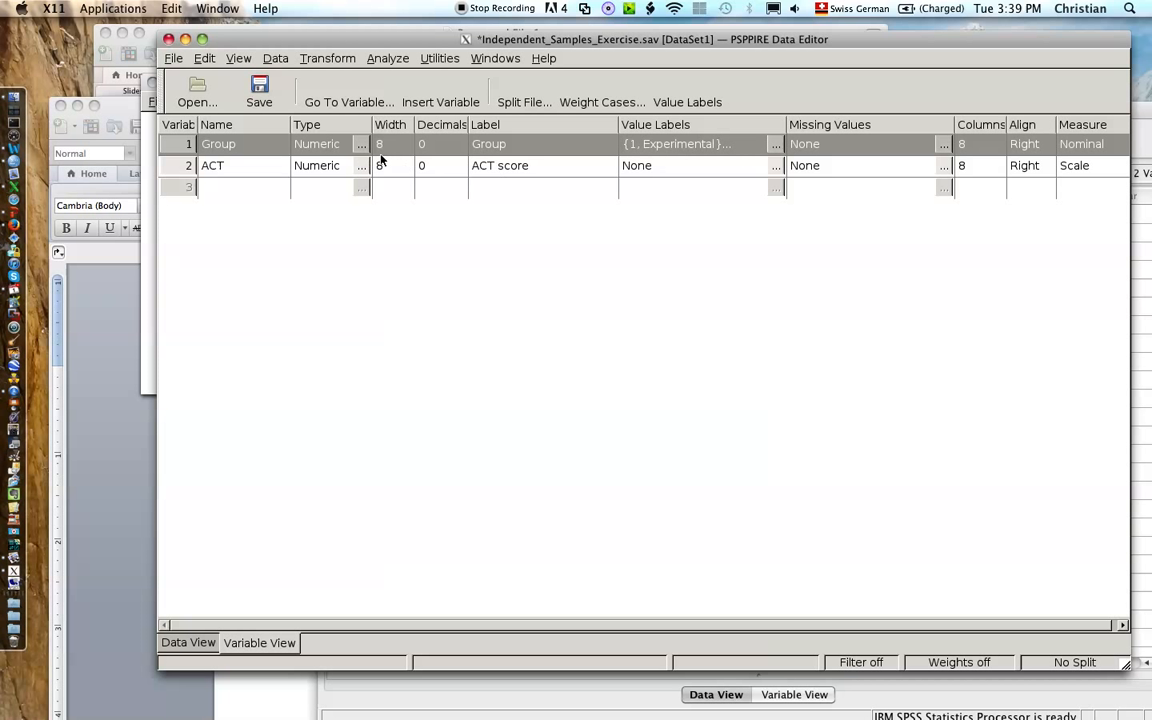
# Step: Try raising the Group variable's width and restore it to 8
pyautogui.click(400, 144)
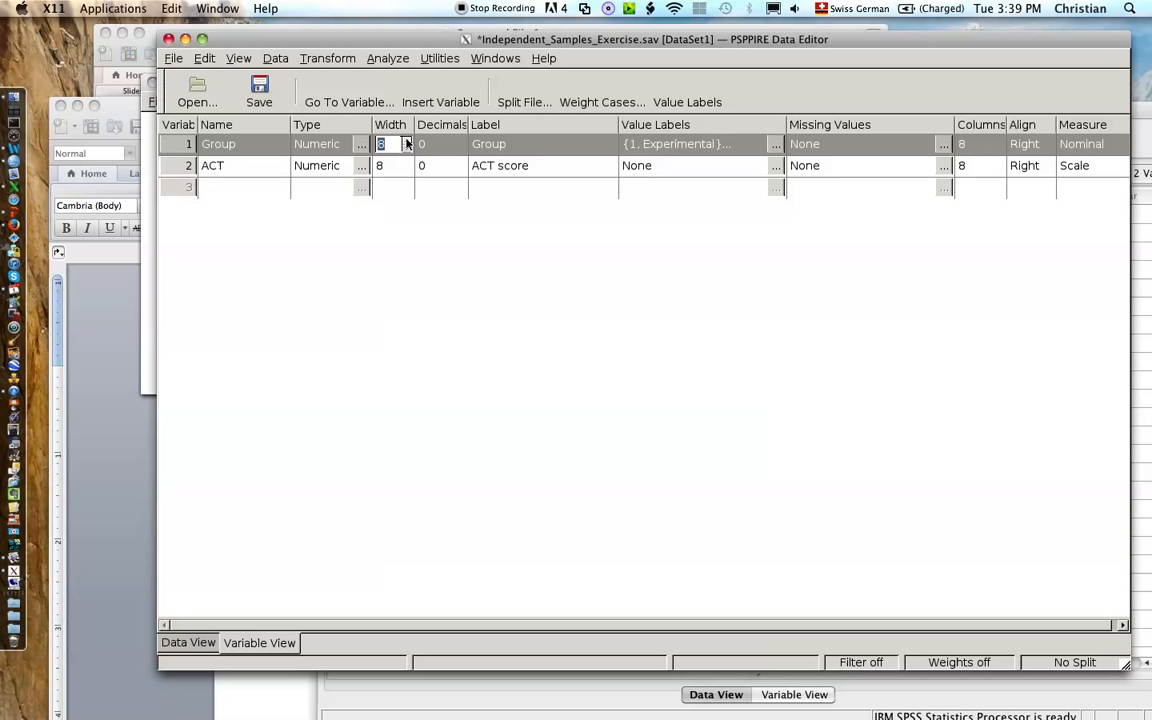
pyautogui.click(407, 140)
pyautogui.click(407, 140)
pyautogui.click(407, 140)
pyautogui.click(407, 140)
pyautogui.click(405, 148)
pyautogui.click(405, 148)
pyautogui.click(405, 148)
# Step: Inspect the Decimals and Label settings of the Group variable without changing them
pyautogui.click(439, 146)
pyautogui.click(441, 145)
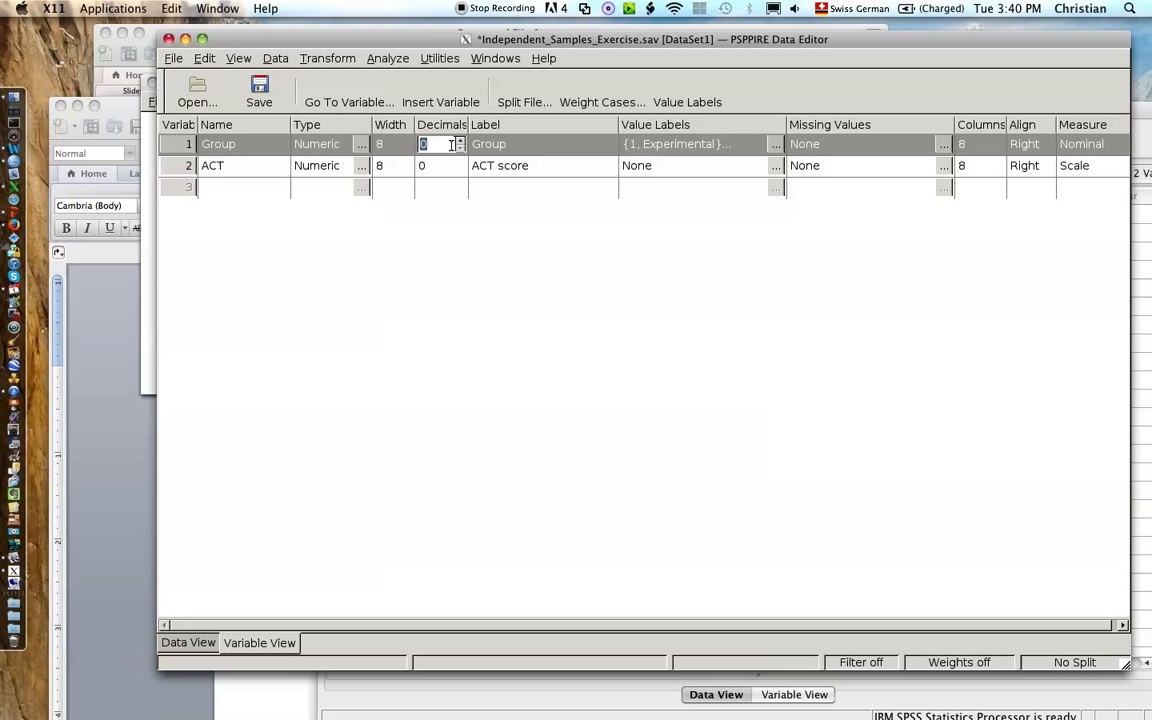
pyautogui.click(512, 148)
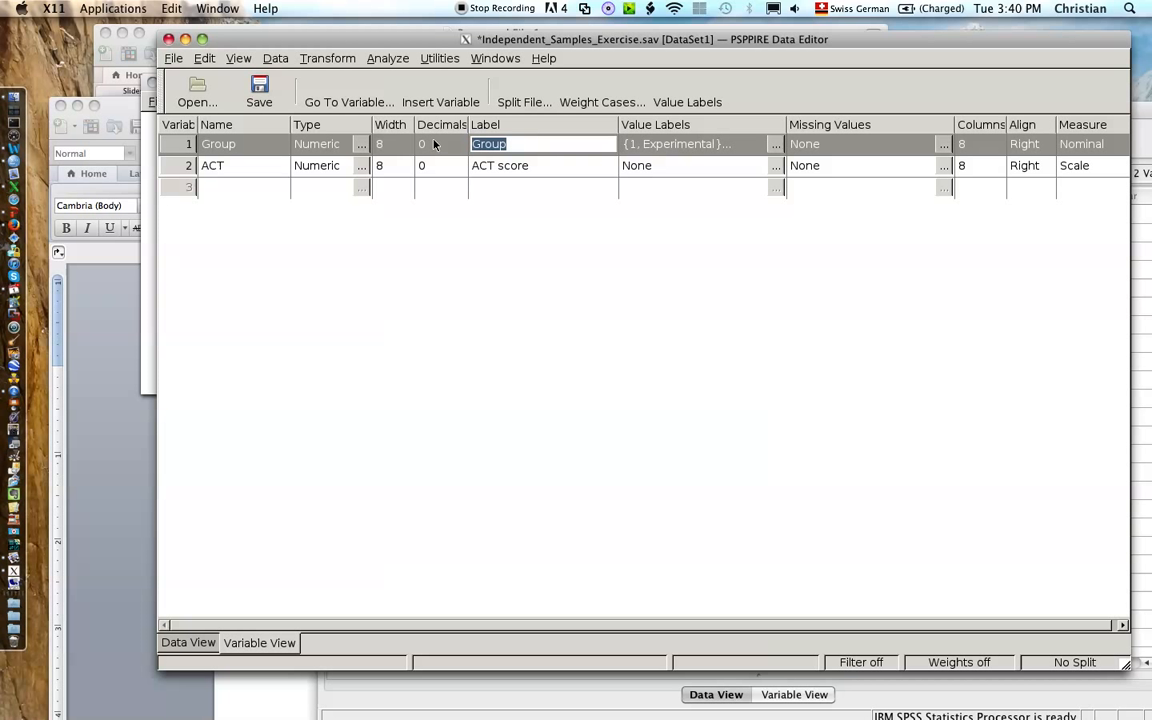
# Step: Compare the names and labels of the Group and ACT variables, and check the Group codes in Data View
pyautogui.click(230, 148)
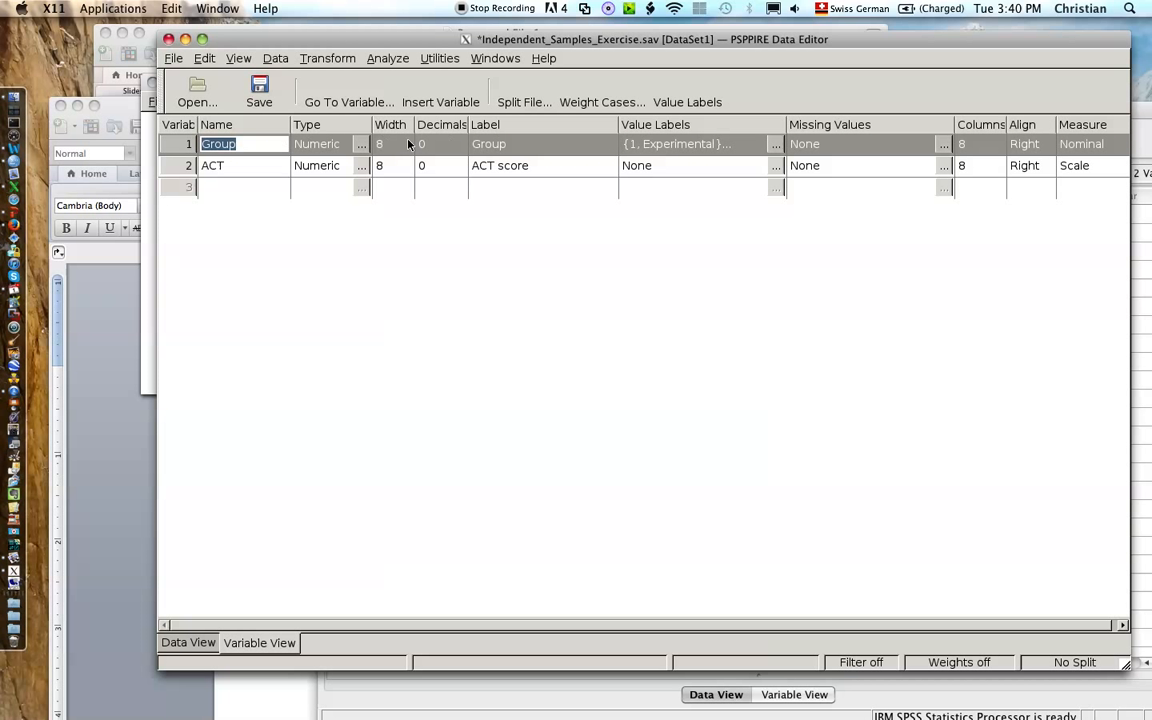
pyautogui.click(512, 165)
pyautogui.click(233, 170)
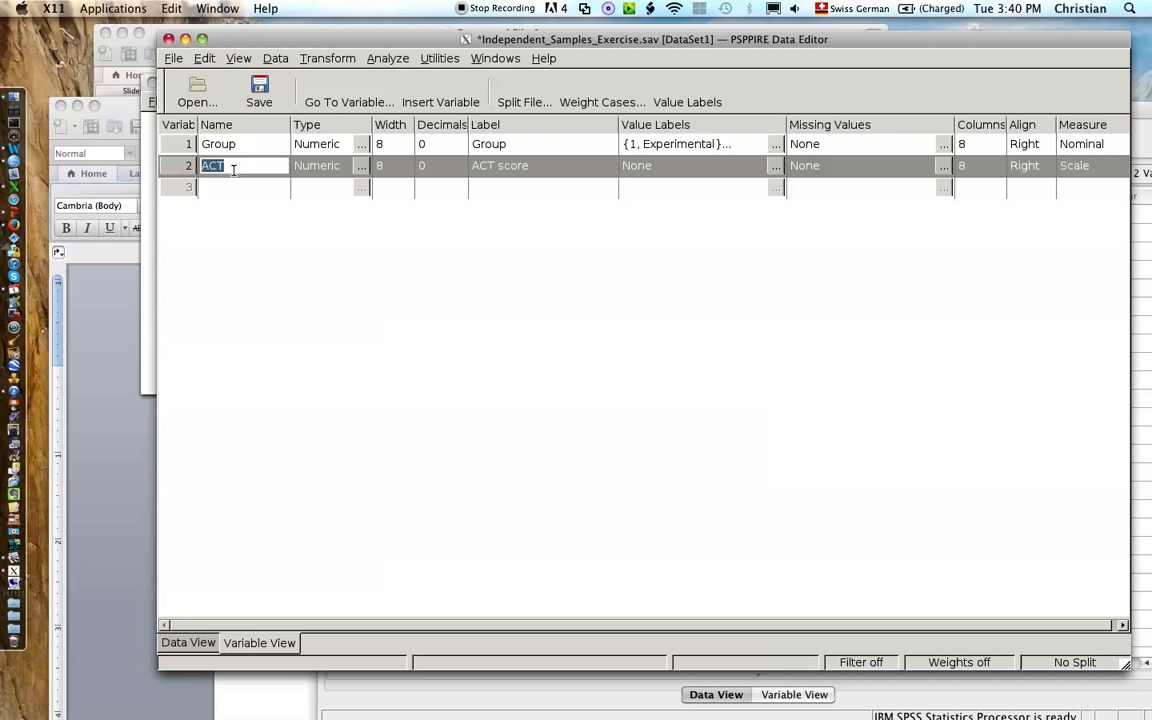
pyautogui.click(518, 166)
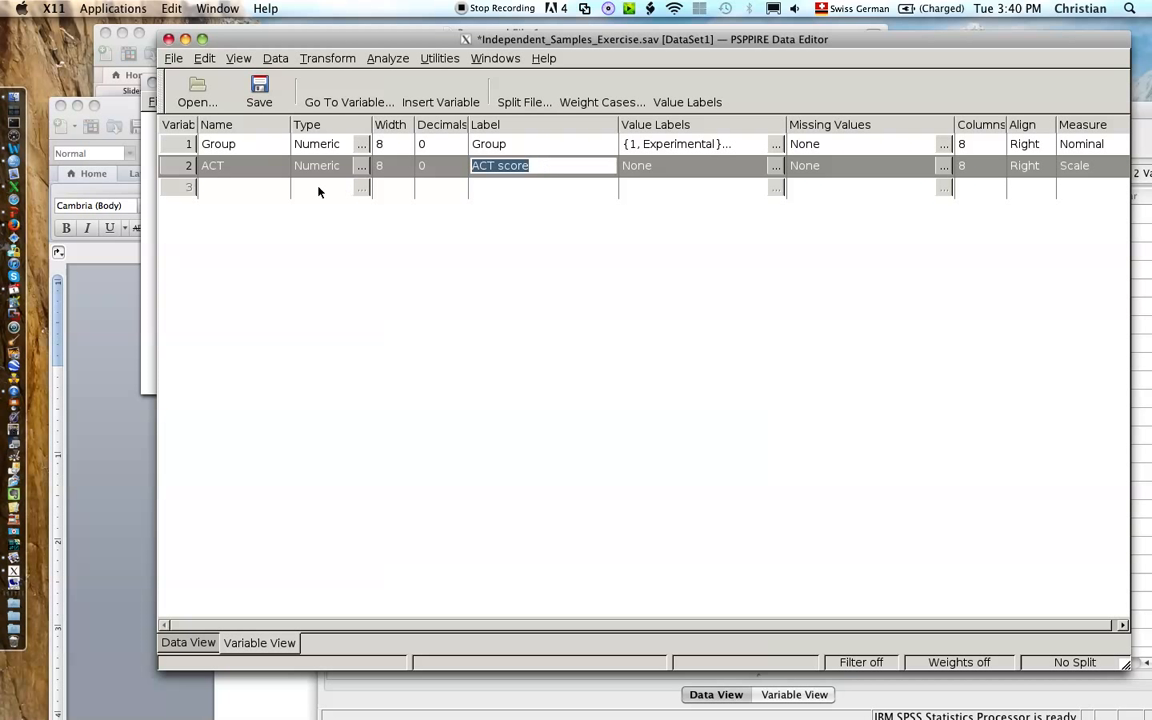
pyautogui.click(262, 169)
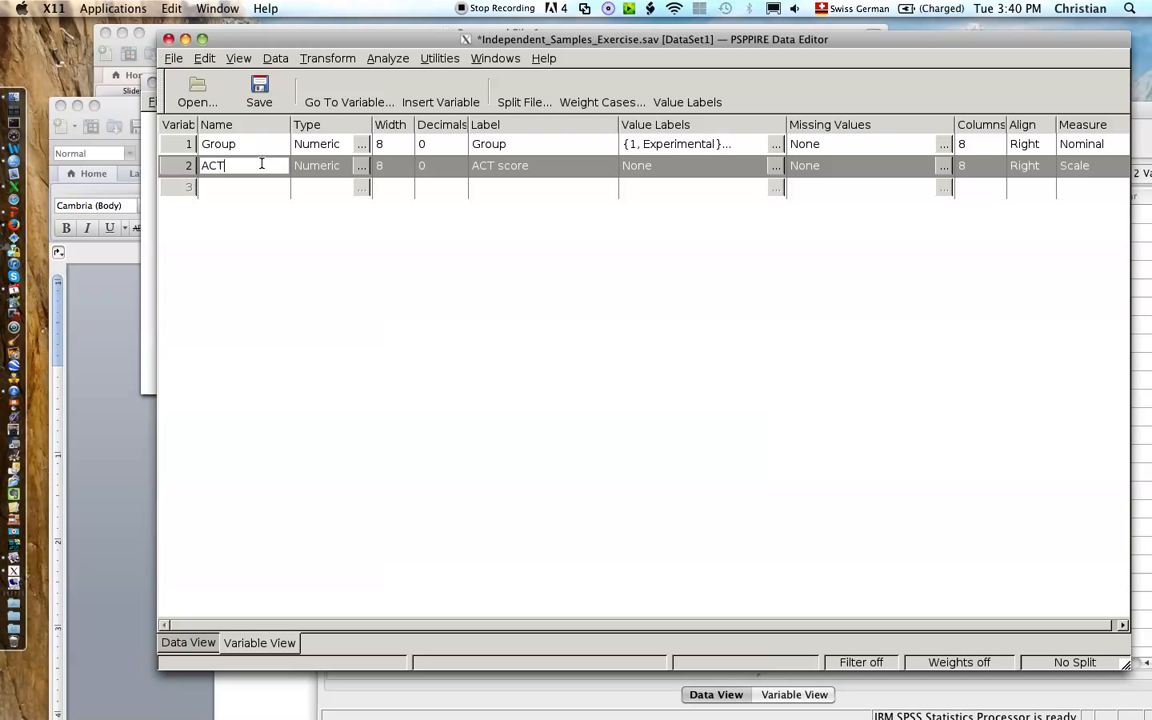
pyautogui.click(240, 144)
pyautogui.click(236, 164)
pyautogui.click(500, 144)
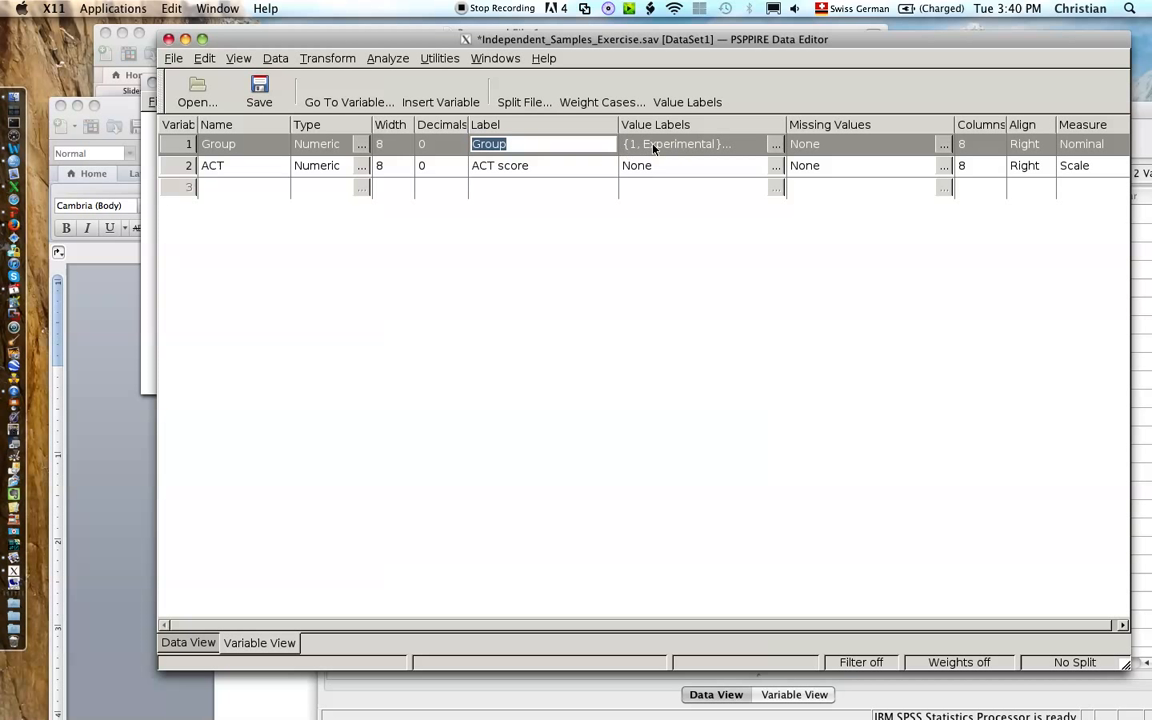
pyautogui.click(186, 642)
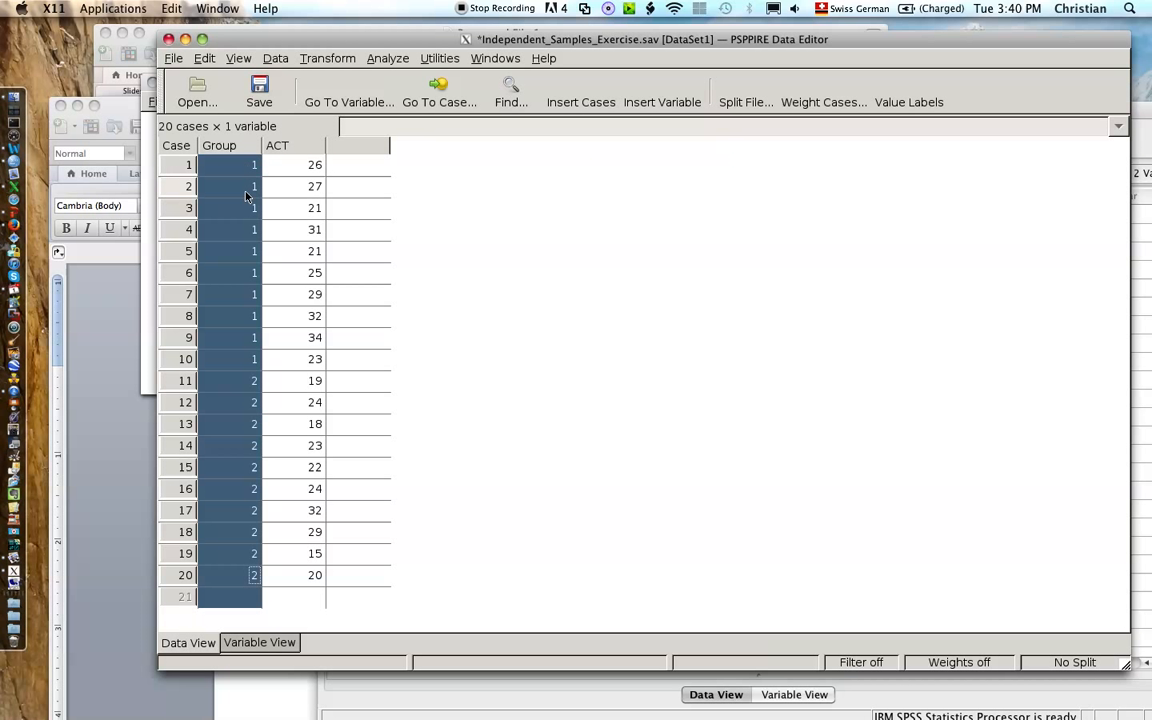
pyautogui.click(238, 643)
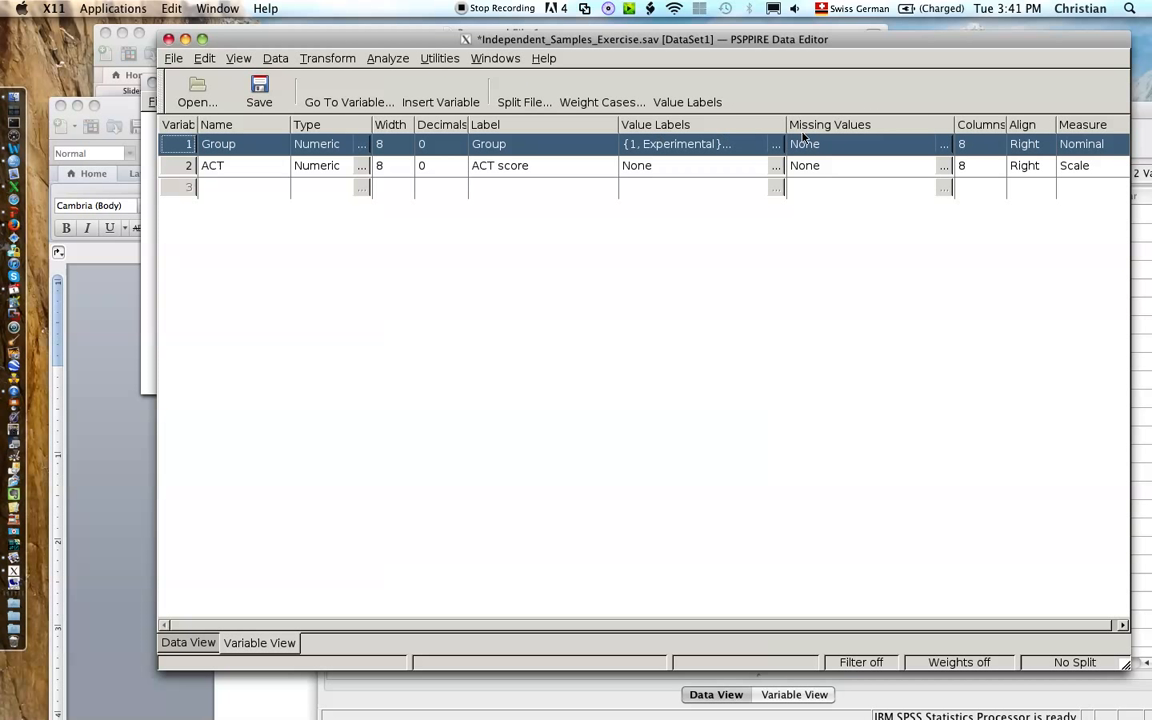
# Step: Add the value label "Experimental 2" for value 3 to the Group variable
pyautogui.click(775, 146)
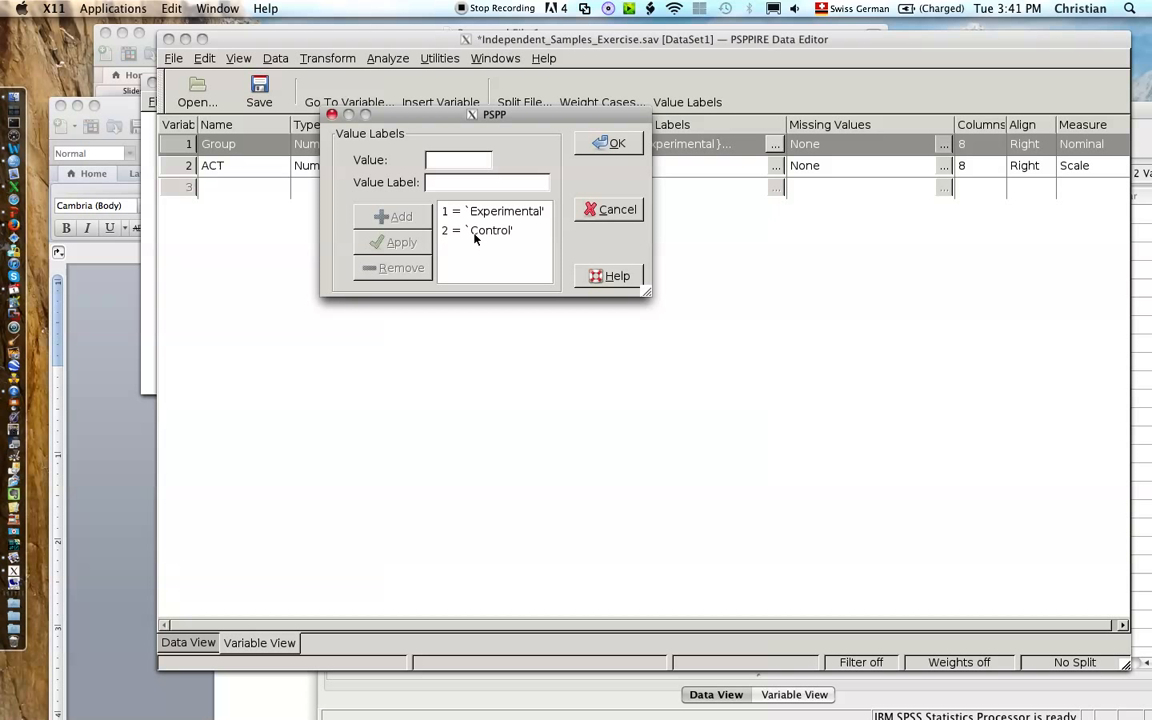
pyautogui.write('3')
pyautogui.click(445, 182)
pyautogui.write('Experimental 2')
pyautogui.click(405, 217)
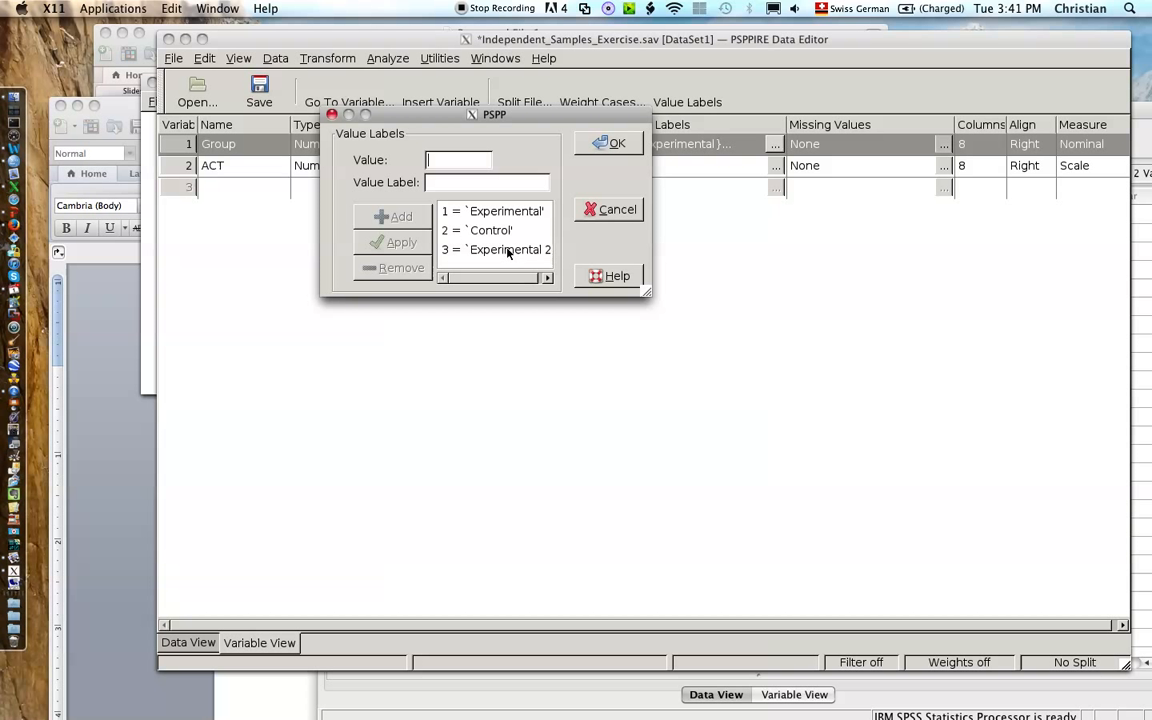
# Step: Remove the value label 3 = Experimental 2 and accept the Group variable's remaining value labels
pyautogui.click(510, 249)
pyautogui.click(396, 268)
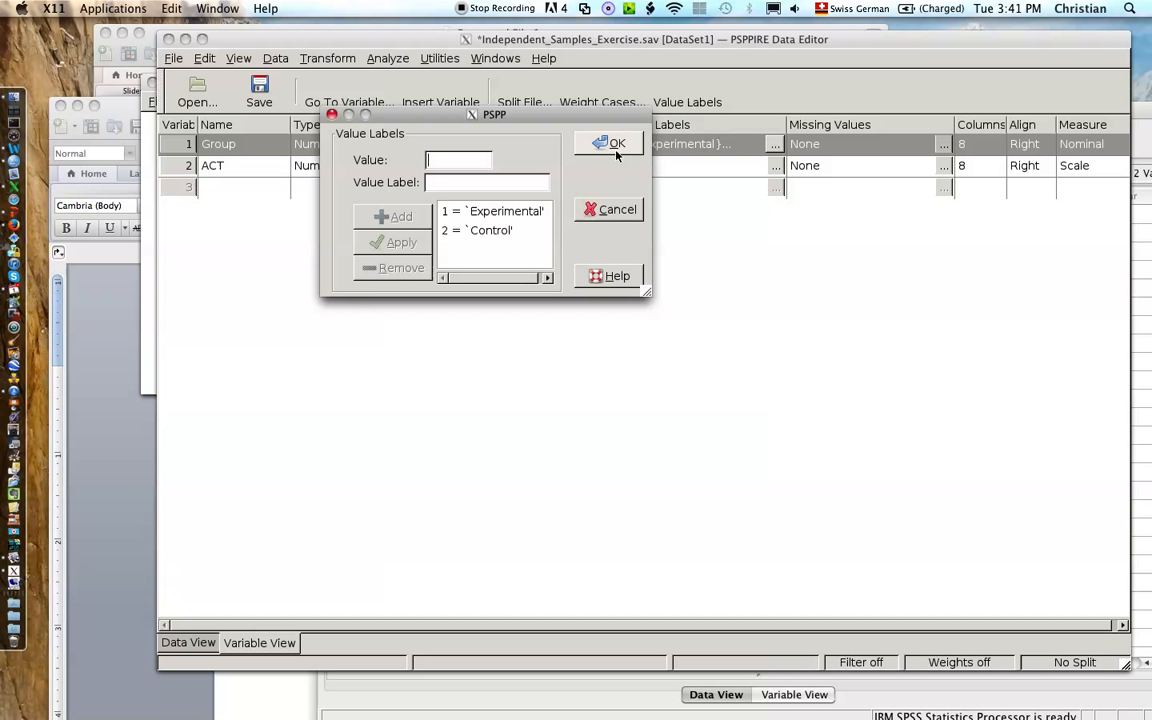
pyautogui.click(612, 143)
# Step: Widen the data editor window and define -99 as a discrete missing value for the Group variable
pyautogui.moveTo(783, 39); pyautogui.dragTo(744, 34)
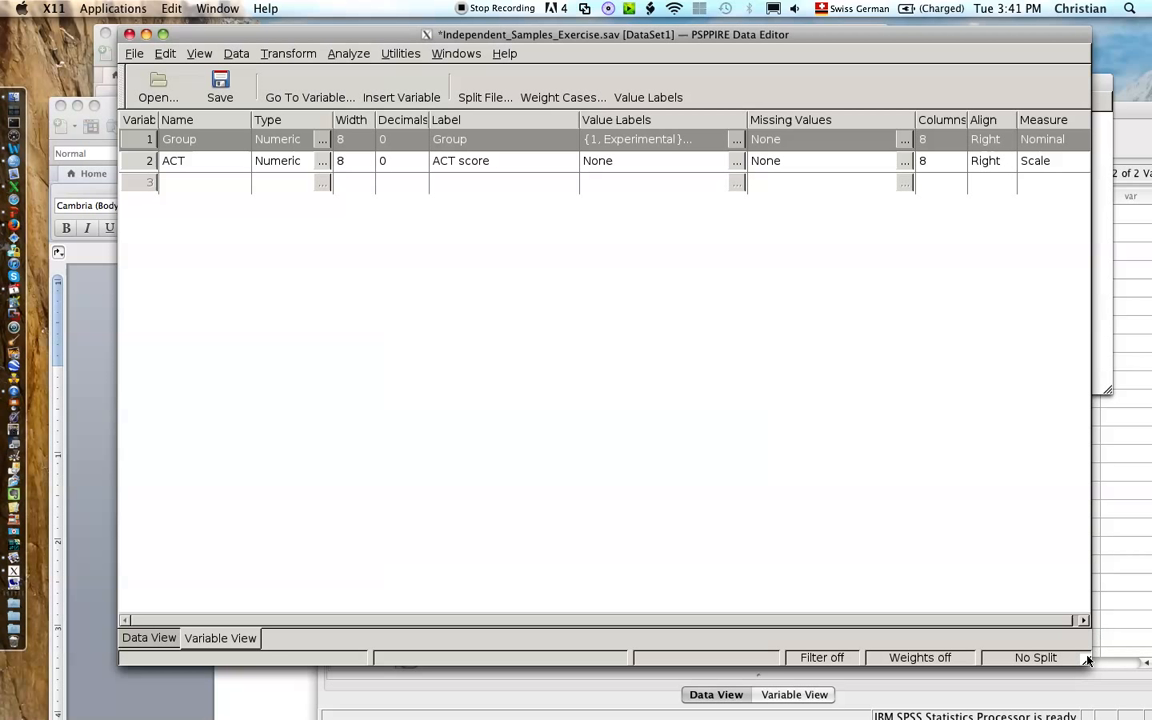
pyautogui.moveTo(1088, 660); pyautogui.dragTo(1112, 657)
pyautogui.click(841, 147)
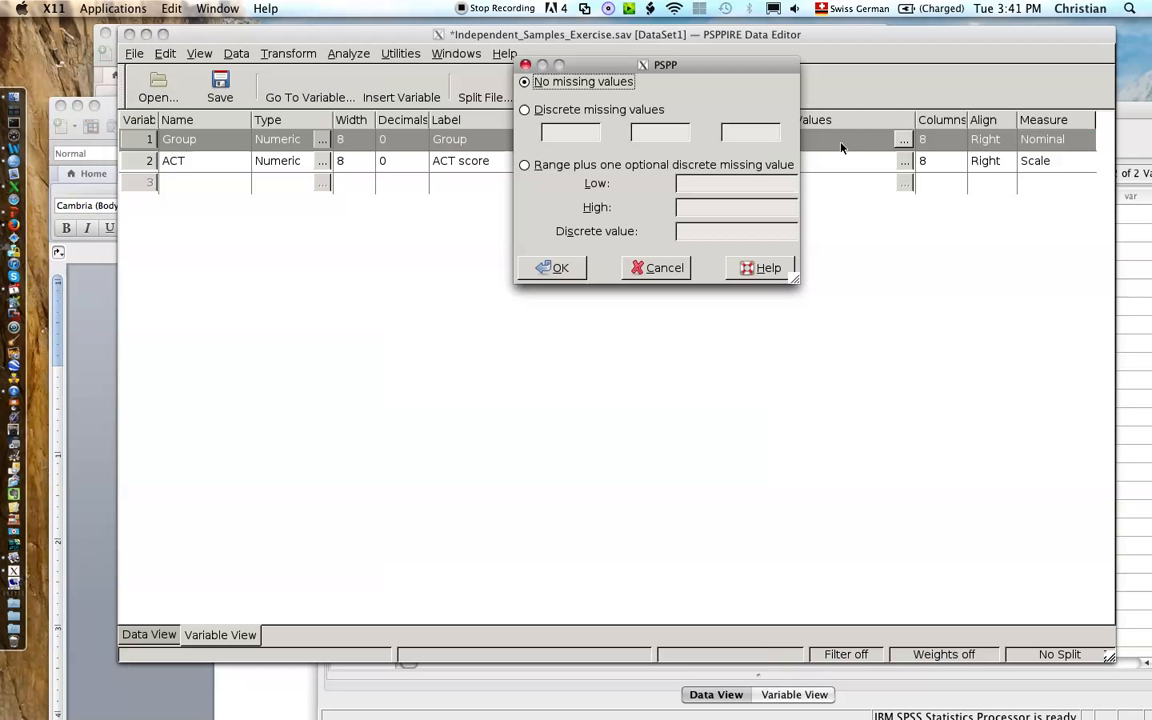
pyautogui.click(527, 110)
pyautogui.click(566, 133)
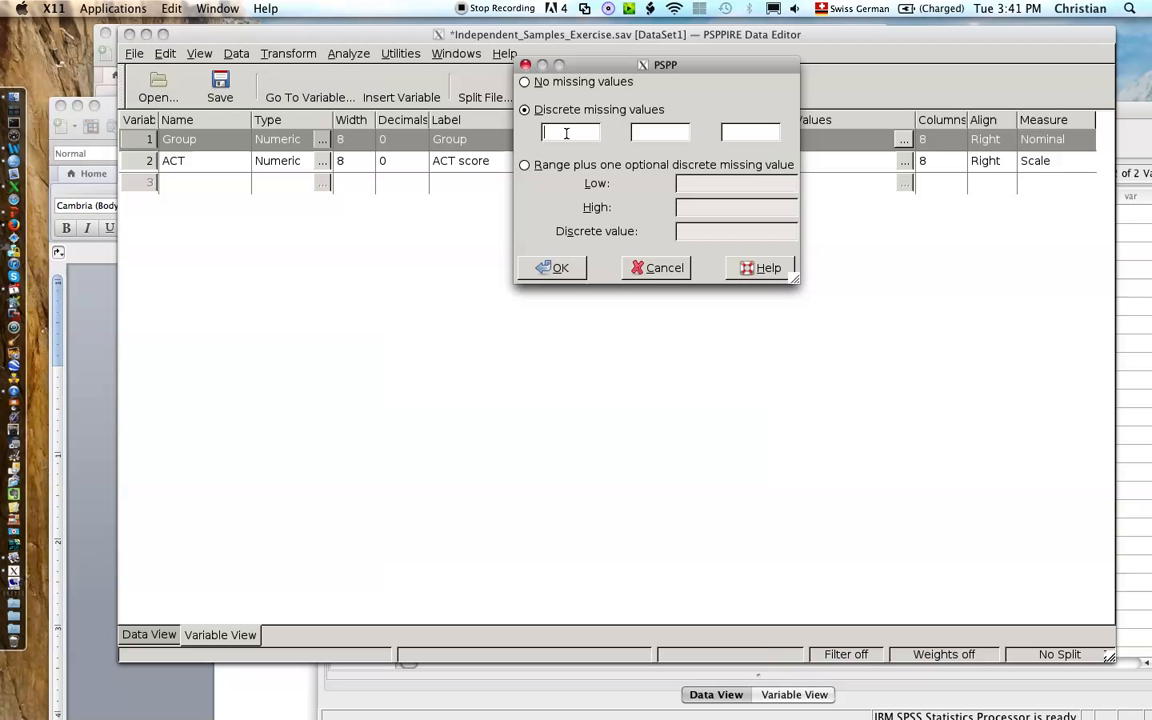
pyautogui.write('-99')
pyautogui.press('Tab')
pyautogui.doubleClick(571, 136)
pyautogui.click(551, 268)
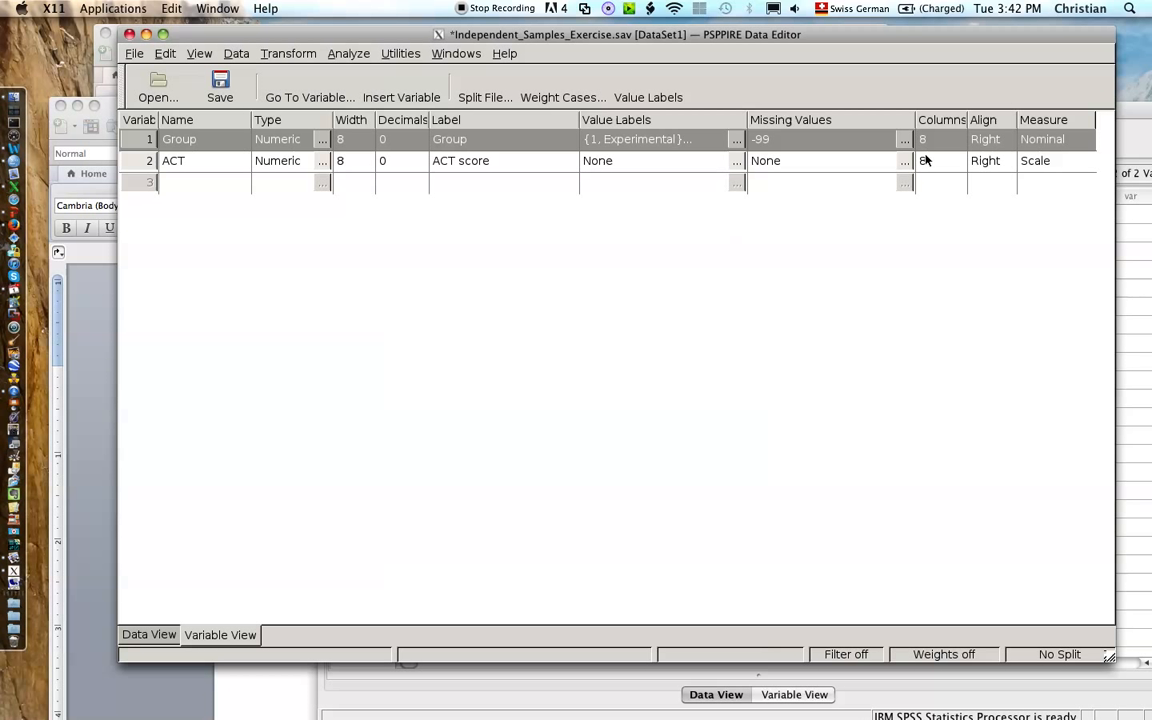
# Step: Reopen the Group variable's missing-value settings and try the No missing values option, discarding the change
pyautogui.click(767, 140)
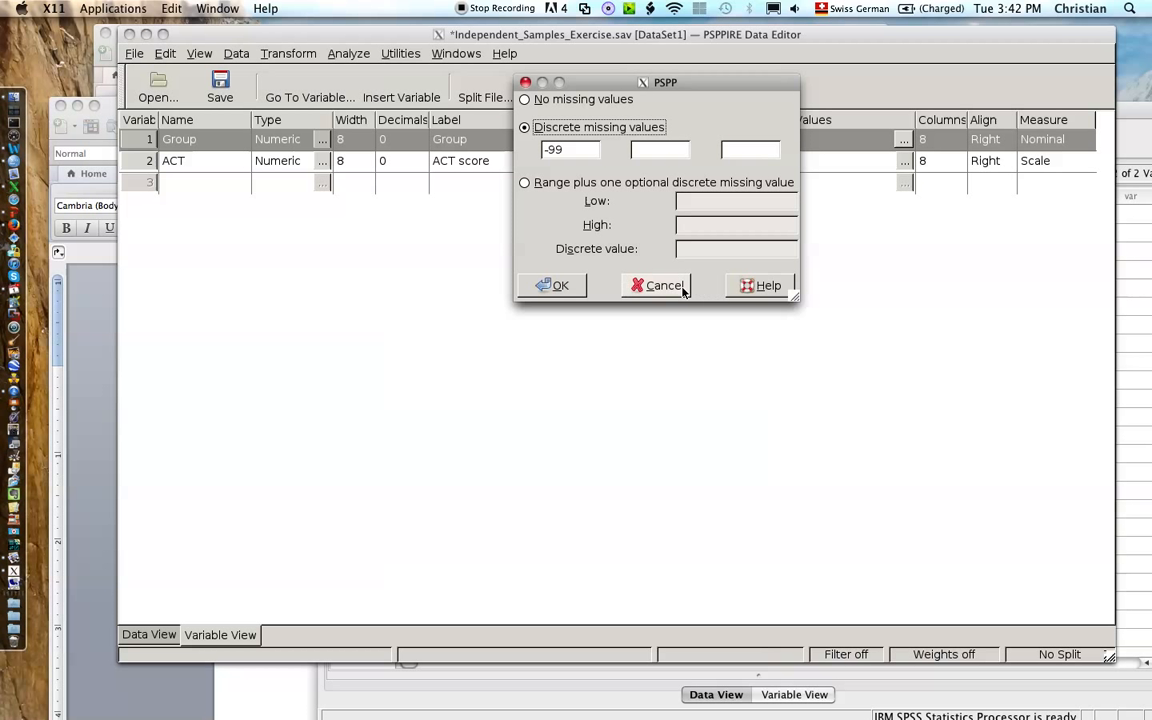
pyautogui.click(683, 287)
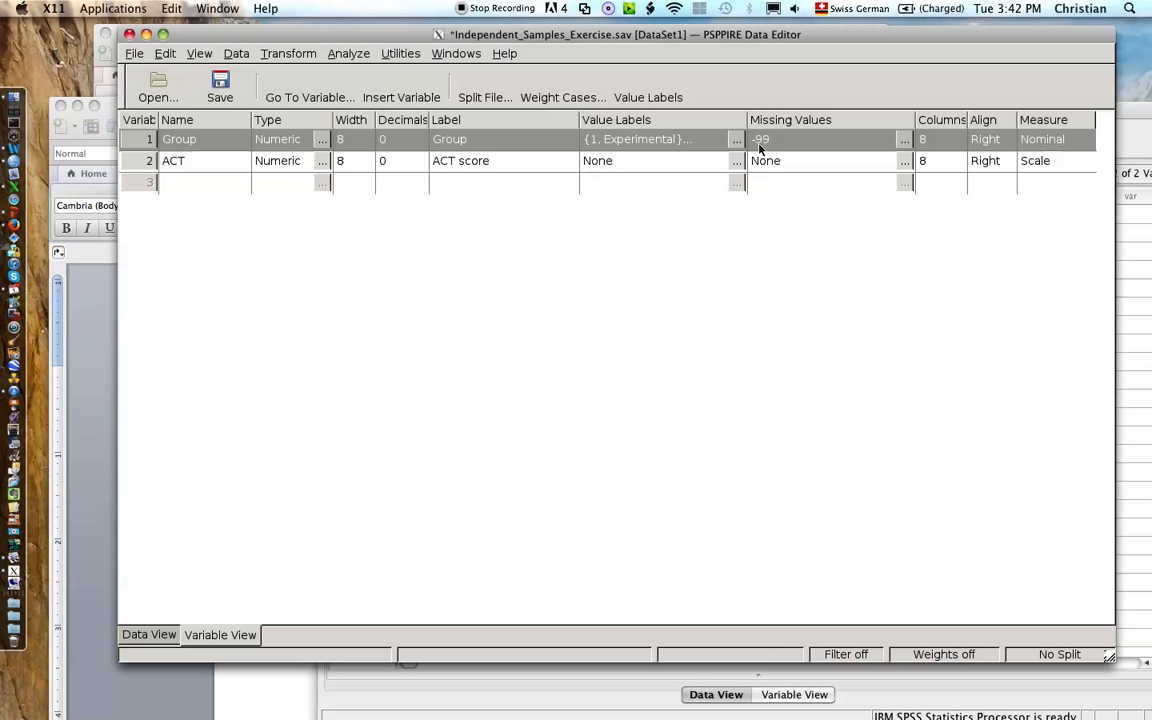
pyautogui.click(762, 143)
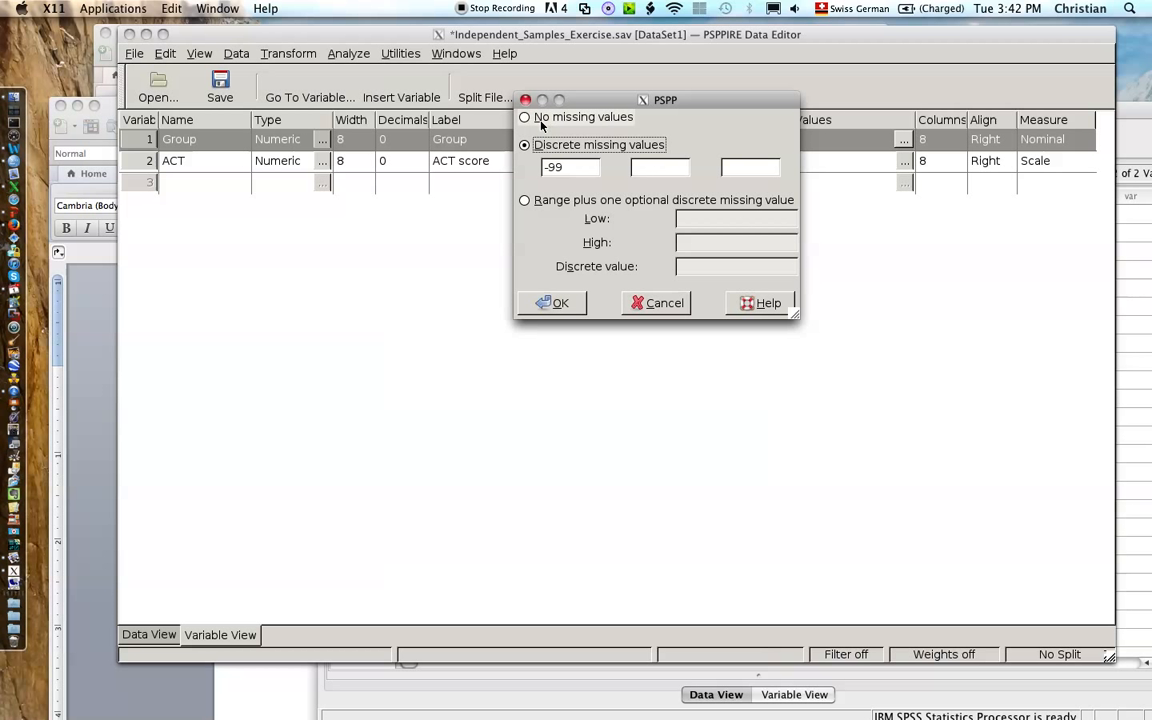
pyautogui.click(541, 120)
pyautogui.click(525, 100)
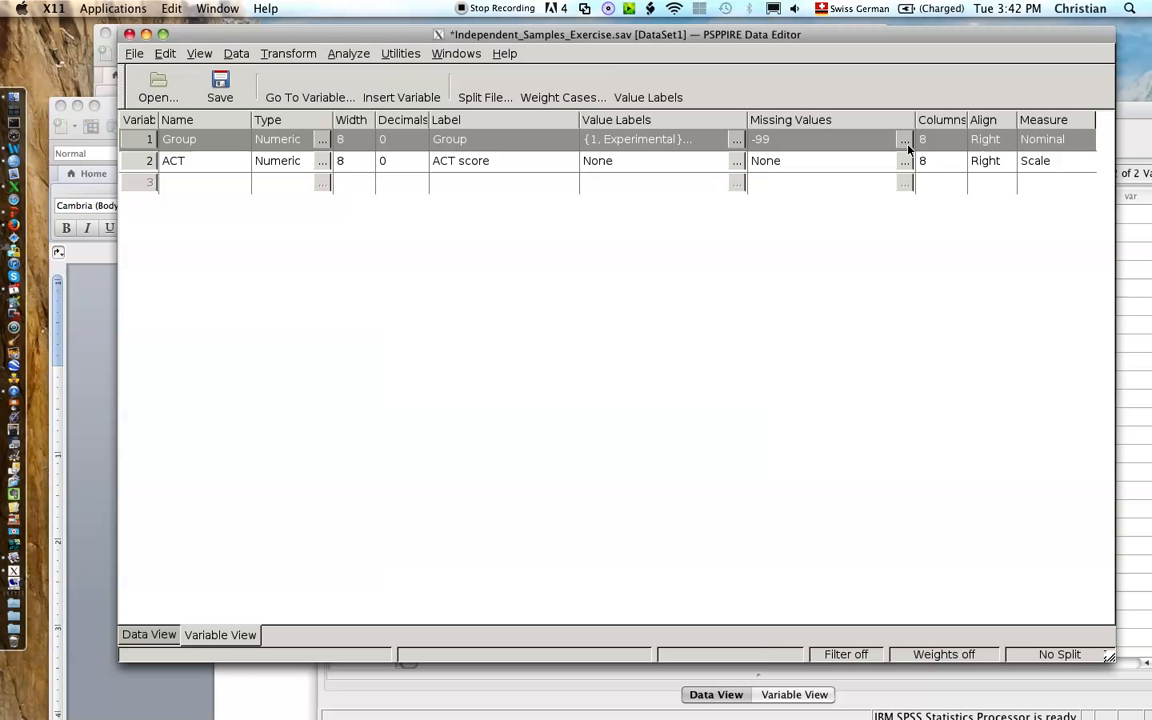
# Step: Try different display column widths for the Group variable and return the setting to 8
pyautogui.click(962, 141)
pyautogui.click(959, 136)
pyautogui.click(960, 142)
pyautogui.click(960, 142)
pyautogui.click(960, 136)
pyautogui.click(959, 136)
pyautogui.click(959, 136)
pyautogui.click(959, 143)
pyautogui.click(959, 143)
# Step: Inspect the alignment choices offered for the Group variable
pyautogui.click(995, 140)
pyautogui.click(1007, 141)
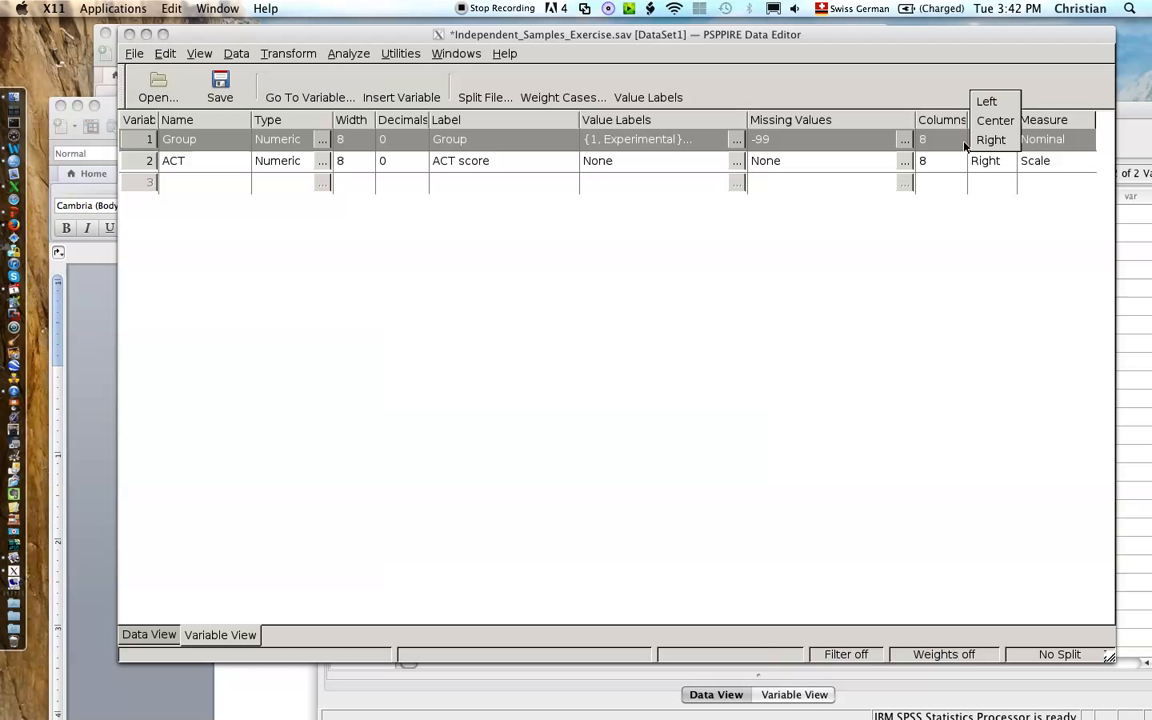
pyautogui.click(965, 146)
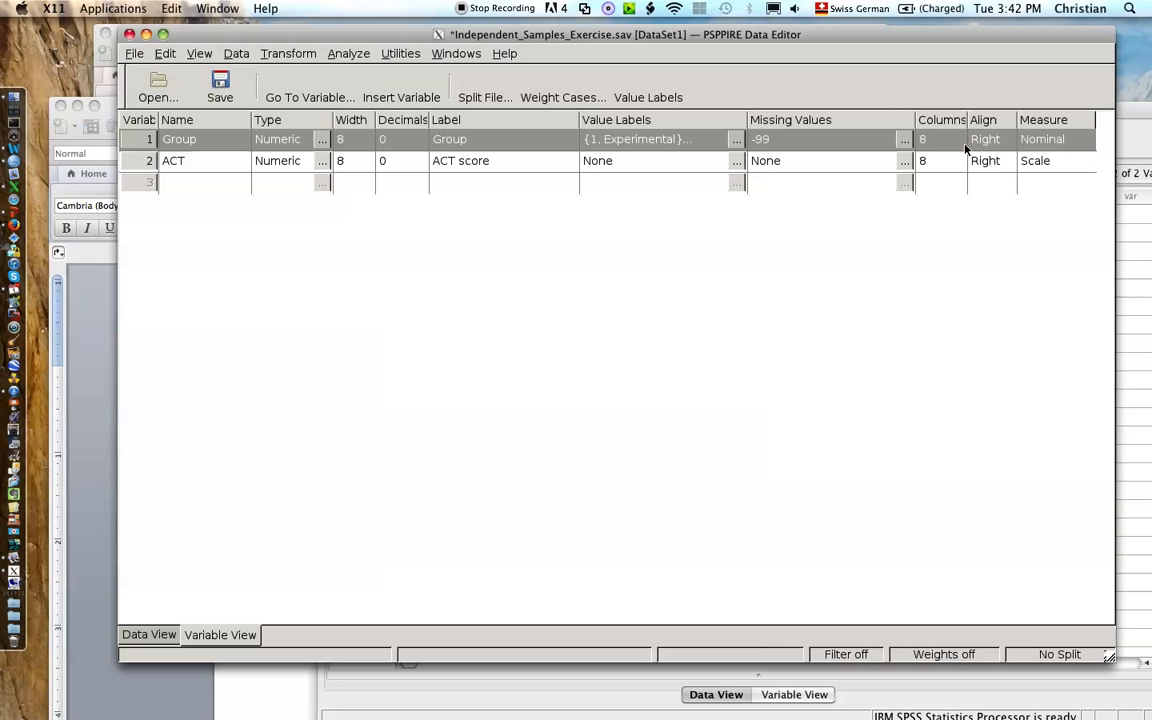
# Step: Review the measurement levels offered for the Group variable, keeping it Nominal
pyautogui.click(1084, 142)
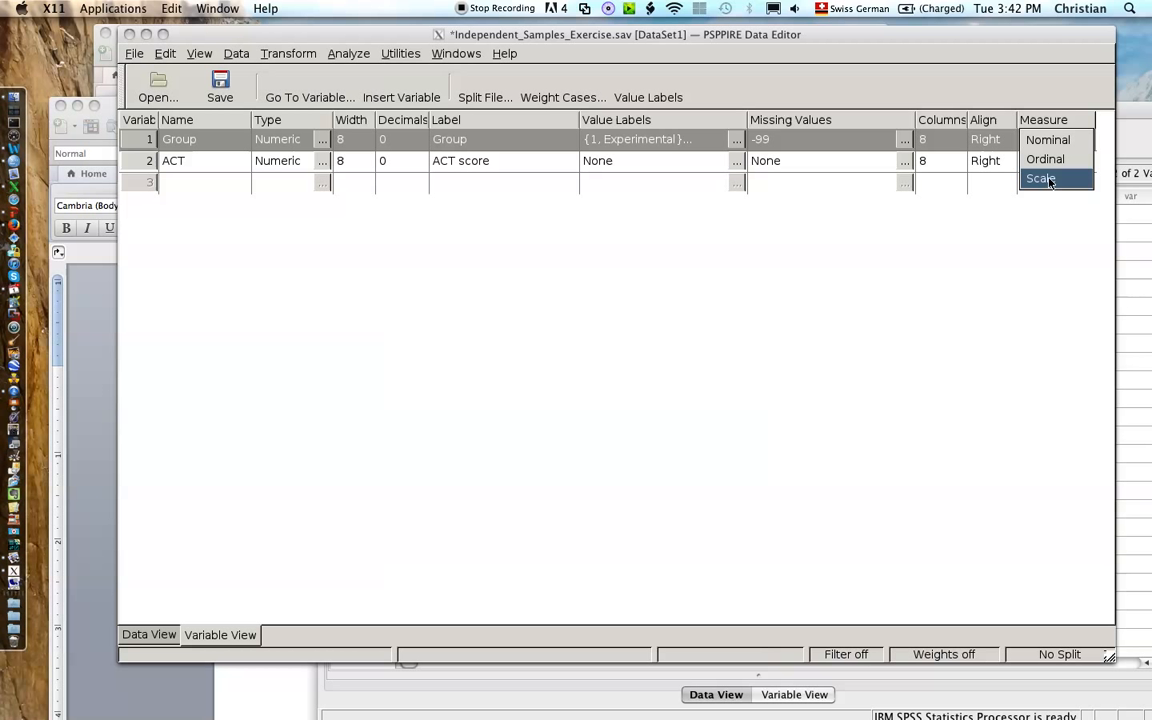
pyautogui.click(1046, 140)
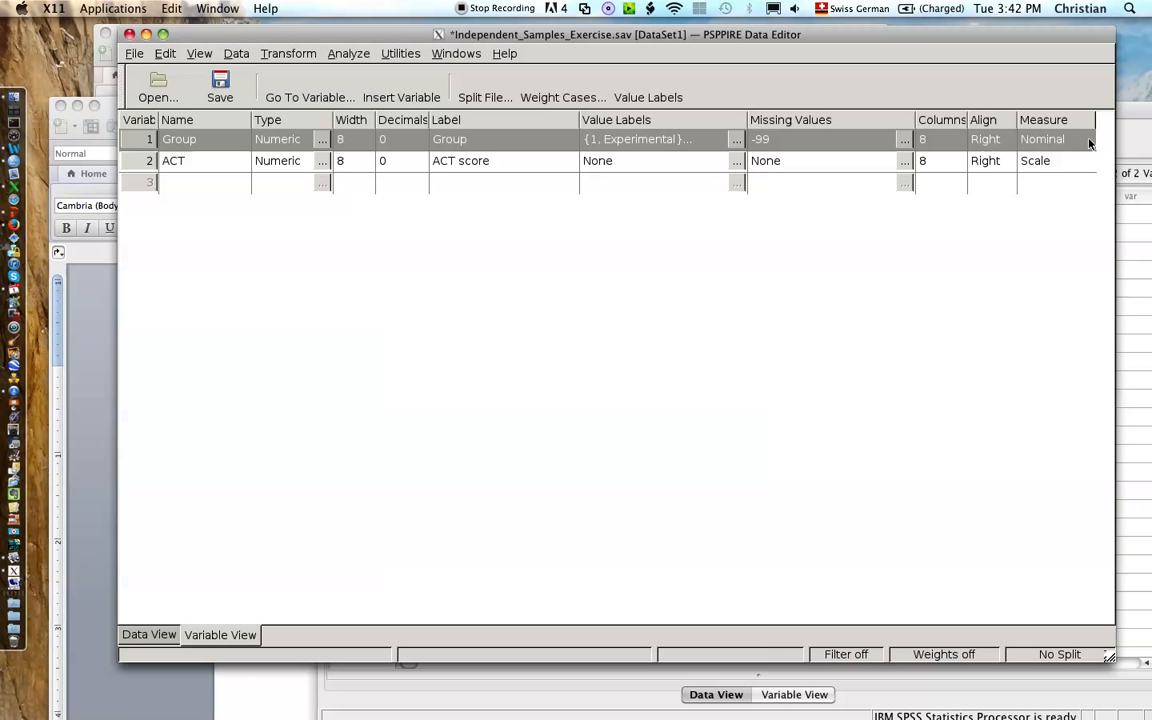
pyautogui.click(1087, 142)
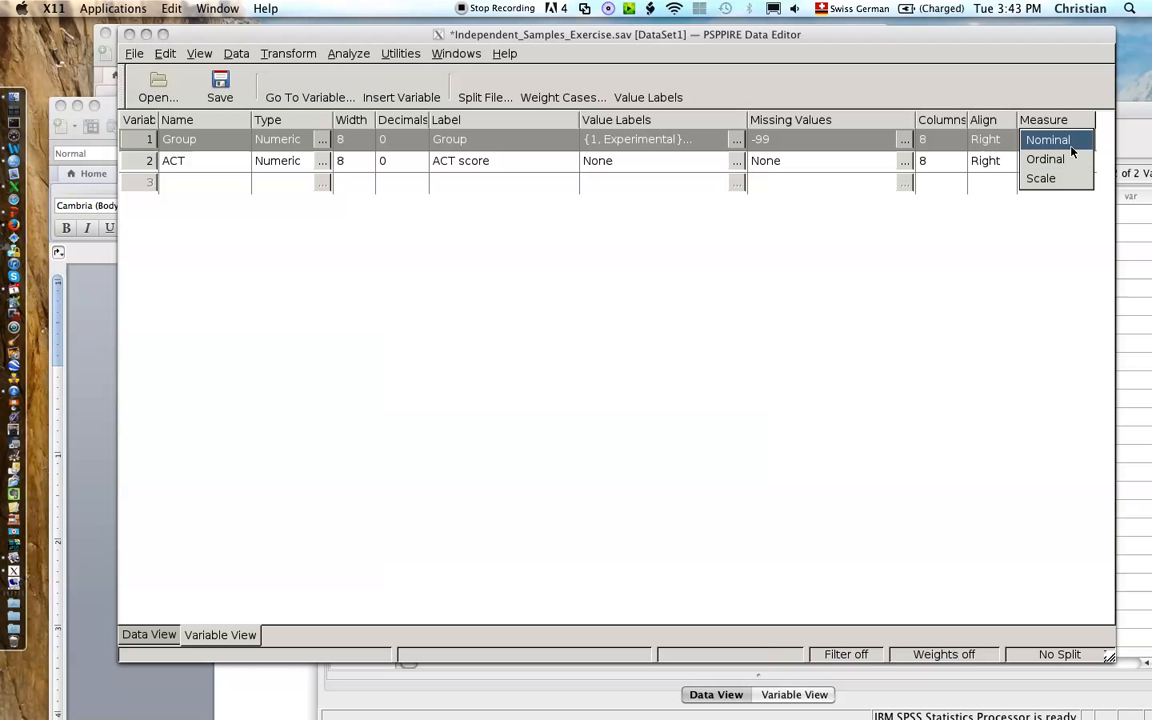
pyautogui.click(1072, 142)
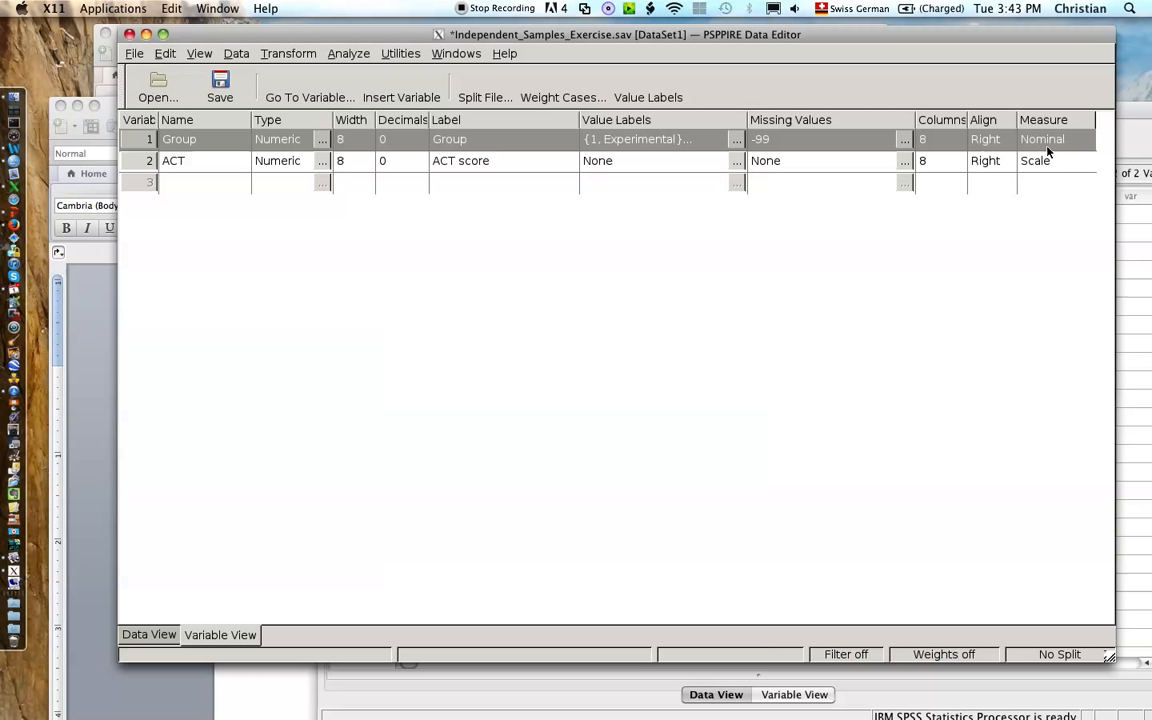
# Step: Reposition the data editor window slightly and view the cases in Data View
pyautogui.moveTo(907, 39); pyautogui.dragTo(903, 44)
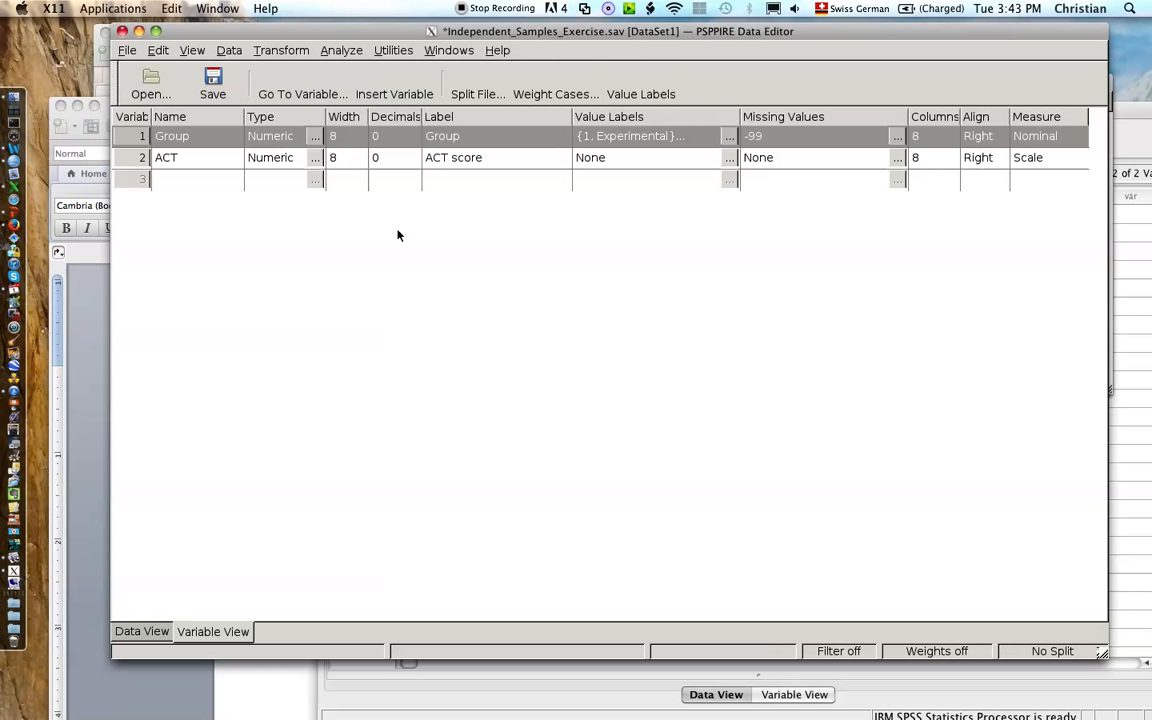
pyautogui.click(143, 631)
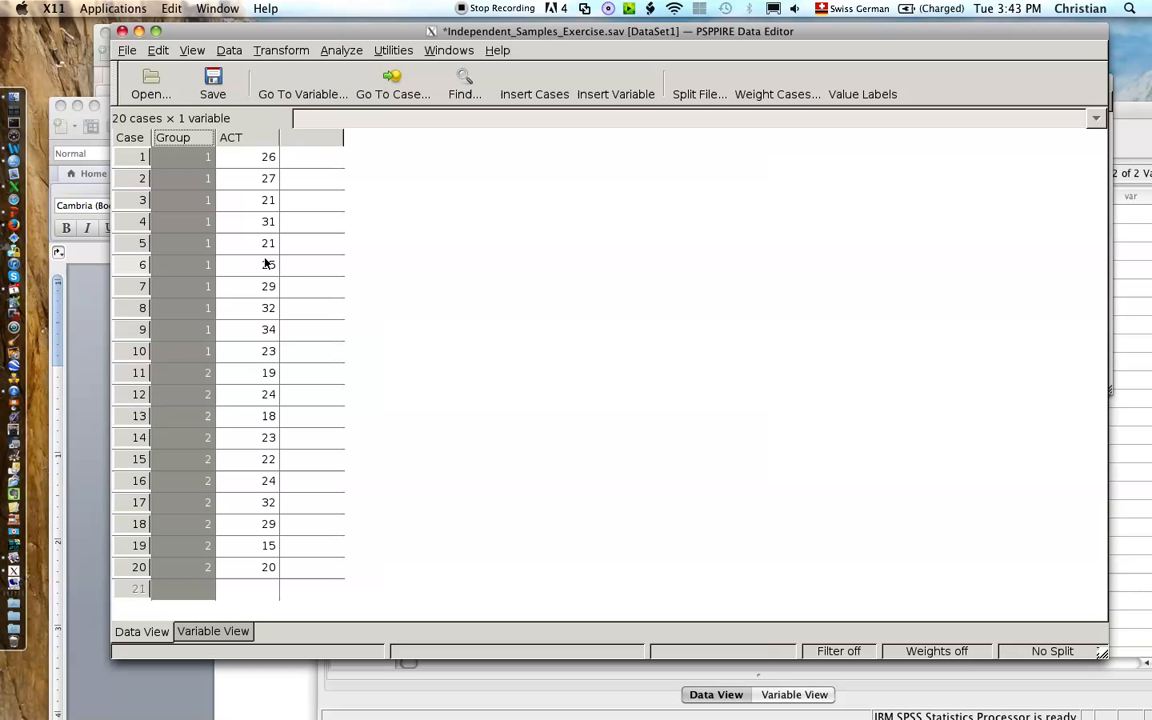